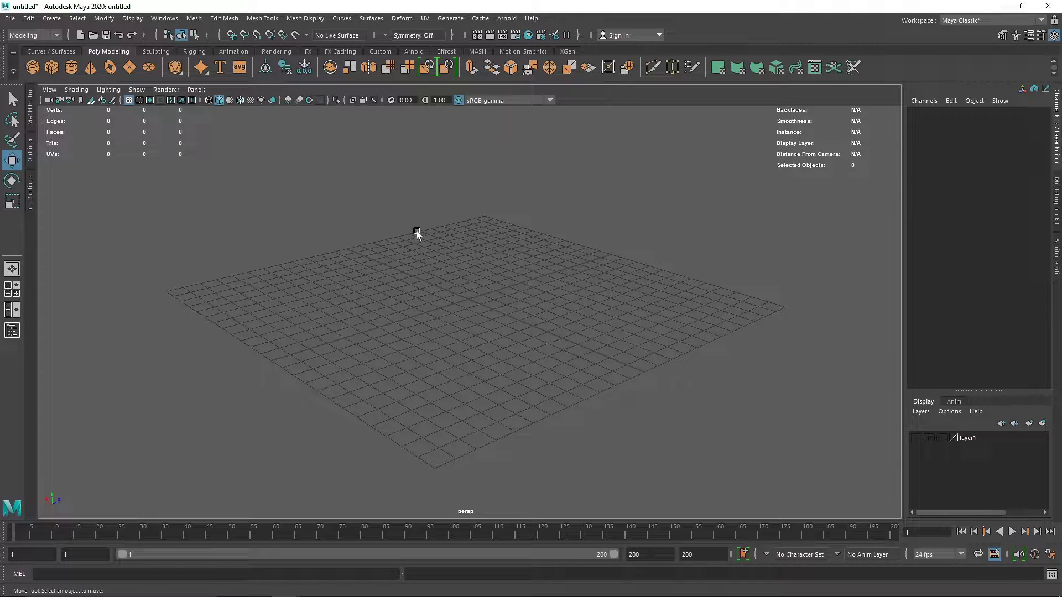
Create a polygon sphere at the grid centre and raise it to about 2.5 on the Y axis
{"action": "left_click", "coordinate": [31, 67]}
{"action": "left_click_drag", "start_coordinate": [452, 292], "coordinate": [489, 293], "text": "alt"}
{"action": "right_click_drag", "start_coordinate": [490, 293], "coordinate": [575, 314], "text": "alt"}
{"action": "left_click_drag", "start_coordinate": [461, 237], "coordinate": [463, 170]}
{"action": "middle_click_drag", "start_coordinate": [509, 200], "coordinate": [494, 281], "text": "alt"}
{"action": "left_click_drag", "start_coordinate": [456, 287], "coordinate": [485, 294], "text": "alt"}
{"action": "right_click_drag", "start_coordinate": [485, 294], "coordinate": [515, 311], "text": "alt"}
{"action": "left_click_drag", "start_coordinate": [515, 312], "coordinate": [478, 338], "text": "alt"}
{"action": "middle_click_drag", "start_coordinate": [462, 316], "coordinate": [499, 330], "text": "alt"}
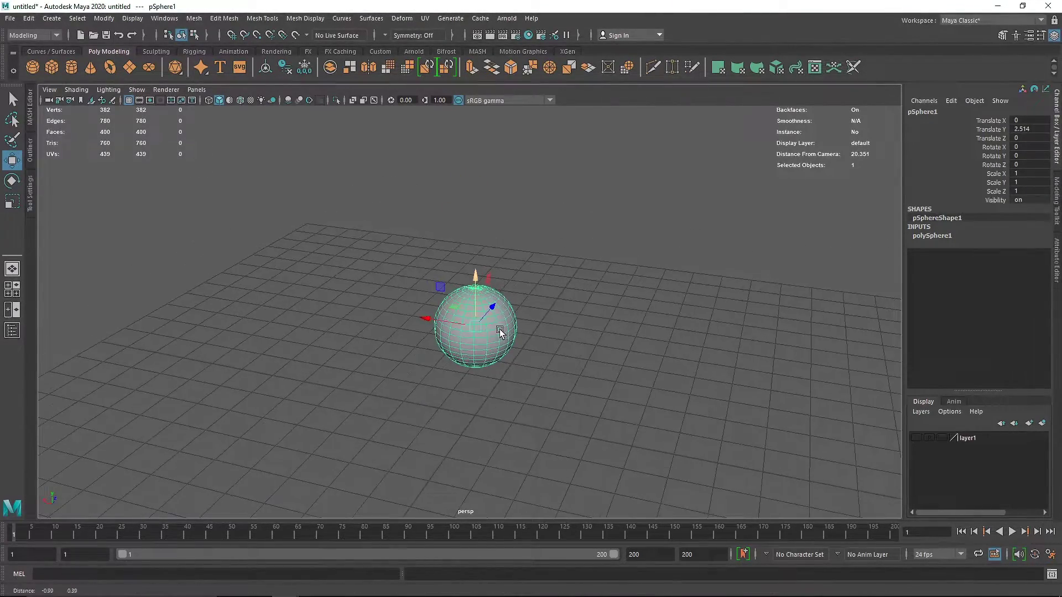
Add a lattice deformer around the sphere
{"action": "left_click", "coordinate": [402, 19]}
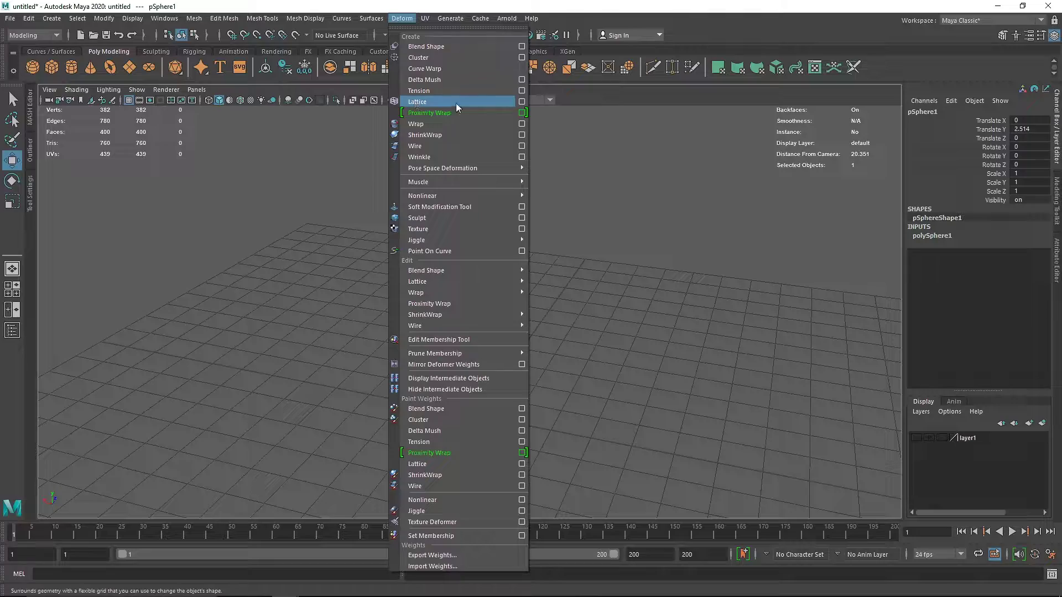
{"action": "left_click", "coordinate": [426, 102]}
{"action": "left_click_drag", "start_coordinate": [549, 321], "coordinate": [433, 324], "text": "alt"}
{"action": "right_click_drag", "start_coordinate": [433, 324], "coordinate": [597, 379], "text": "alt"}
{"action": "left_click_drag", "start_coordinate": [597, 379], "coordinate": [476, 358], "text": "alt"}
{"action": "right_click_drag", "start_coordinate": [476, 358], "coordinate": [405, 363], "text": "alt"}
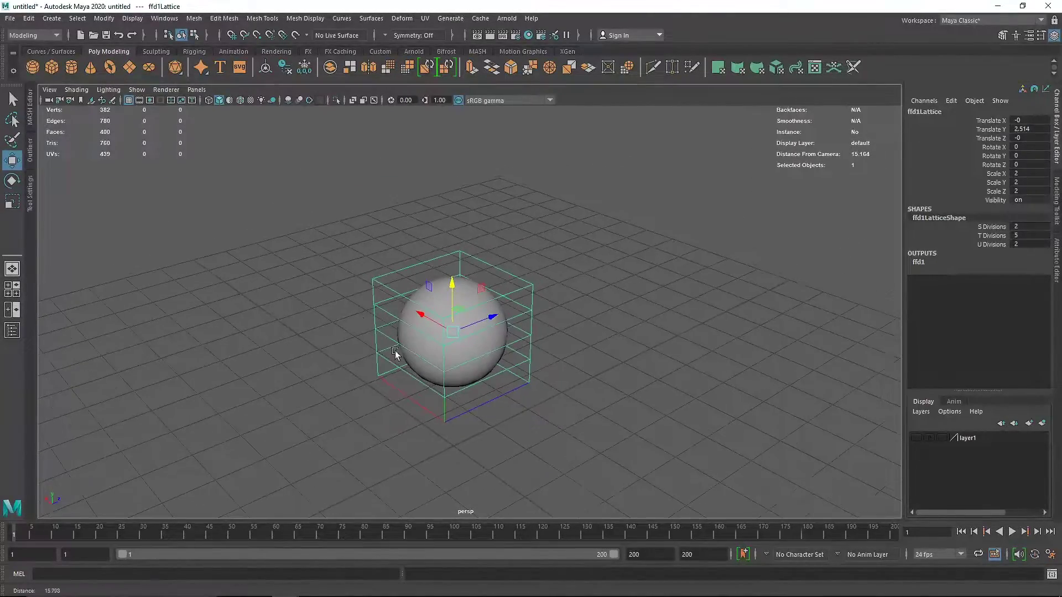
Hide the viewport grid and frame the sphere with its lattice more closely
{"action": "left_click", "coordinate": [130, 101]}
{"action": "right_click_drag", "start_coordinate": [367, 257], "coordinate": [473, 303], "text": "alt"}
{"action": "right_click_drag", "start_coordinate": [408, 286], "coordinate": [444, 306], "text": "alt"}
{"action": "left_click_drag", "start_coordinate": [414, 315], "coordinate": [432, 291], "text": "alt"}
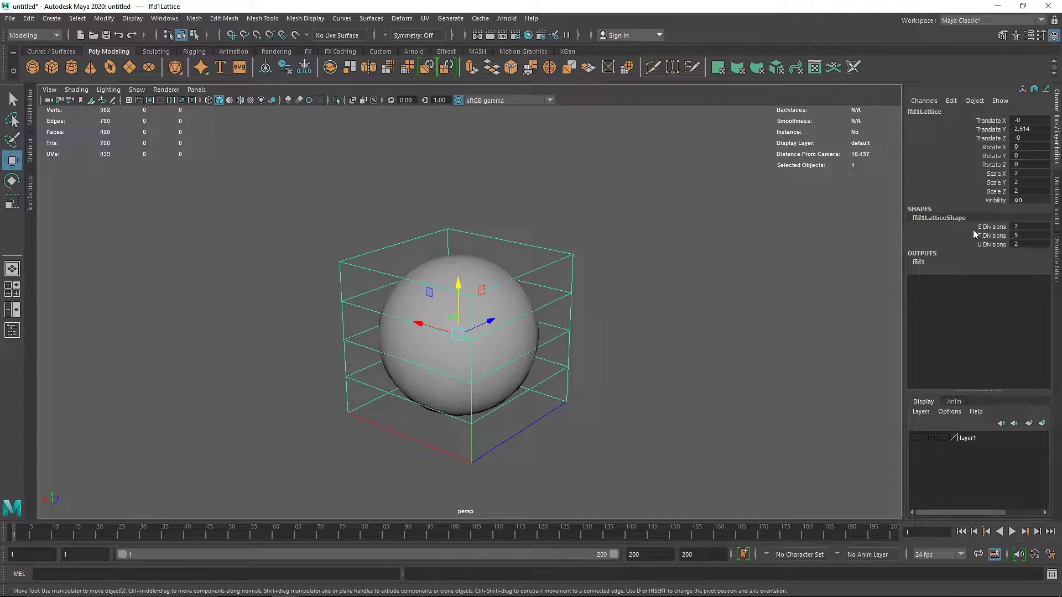
Set the lattice's S, T and U divisions to 5 each
{"action": "double_click", "coordinate": [1025, 227]}
{"action": "key", "text": "Return"}
{"action": "left_click_drag", "start_coordinate": [633, 340], "coordinate": [502, 352], "text": "alt"}
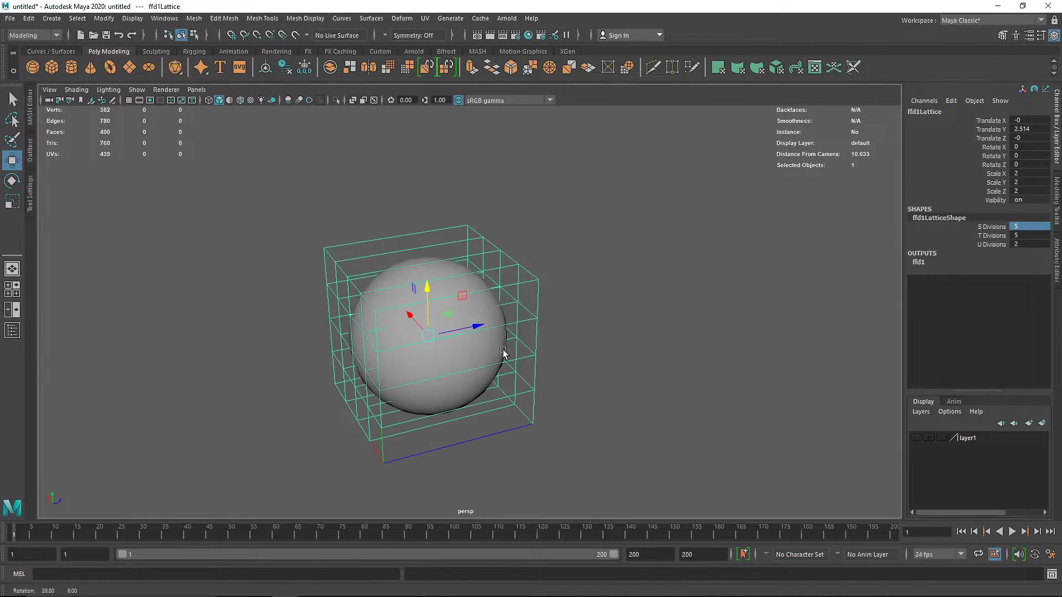
{"action": "double_click", "coordinate": [1031, 236]}
{"action": "key", "text": "Return"}
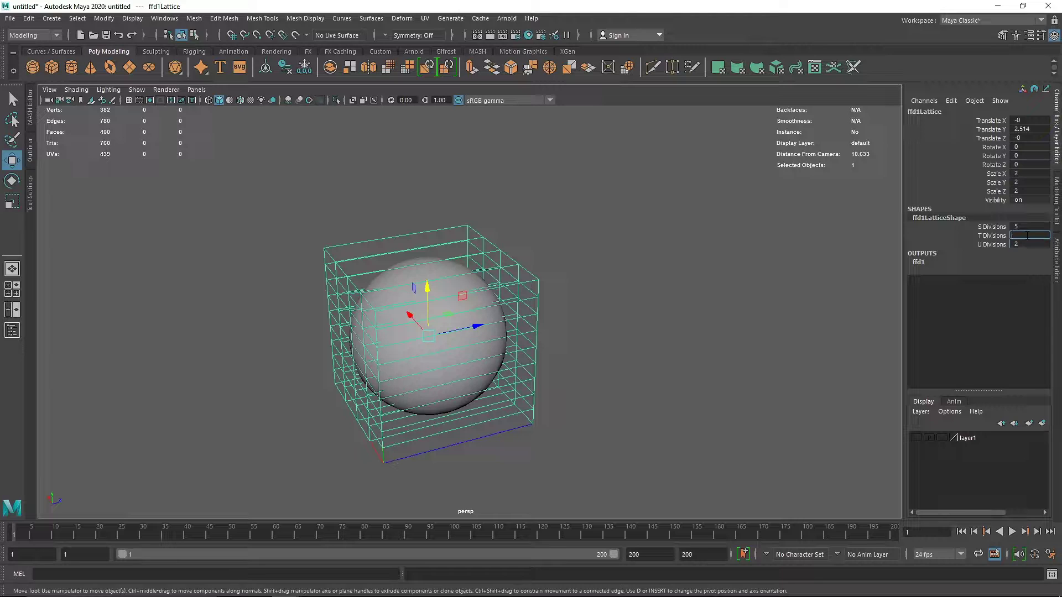
{"action": "type", "text": "5"}
{"action": "key", "text": "Return"}
{"action": "double_click", "coordinate": [1028, 244]}
{"action": "type", "text": "5"}
{"action": "key", "text": "Return"}
{"action": "mouse_move", "coordinate": [550, 354]}
{"action": "left_mouse_down", "text": "alt"}
{"action": "mouse_move", "coordinate": [517, 348]}
{"action": "mouse_move", "coordinate": [594, 349]}
{"action": "mouse_move", "coordinate": [512, 334]}
{"action": "mouse_move", "coordinate": [346, 366]}
{"action": "mouse_move", "coordinate": [495, 332]}
{"action": "mouse_move", "coordinate": [539, 357]}
{"action": "left_mouse_up", "text": "alt"}
{"action": "scroll", "coordinate": [553, 357], "scroll_direction": "up", "scroll_amount": 2}
Create a second polygon sphere and move it clear of the lattice, to about -2.65, 2.73, -3.3
{"action": "left_click", "coordinate": [567, 238]}
{"action": "left_click", "coordinate": [448, 339]}
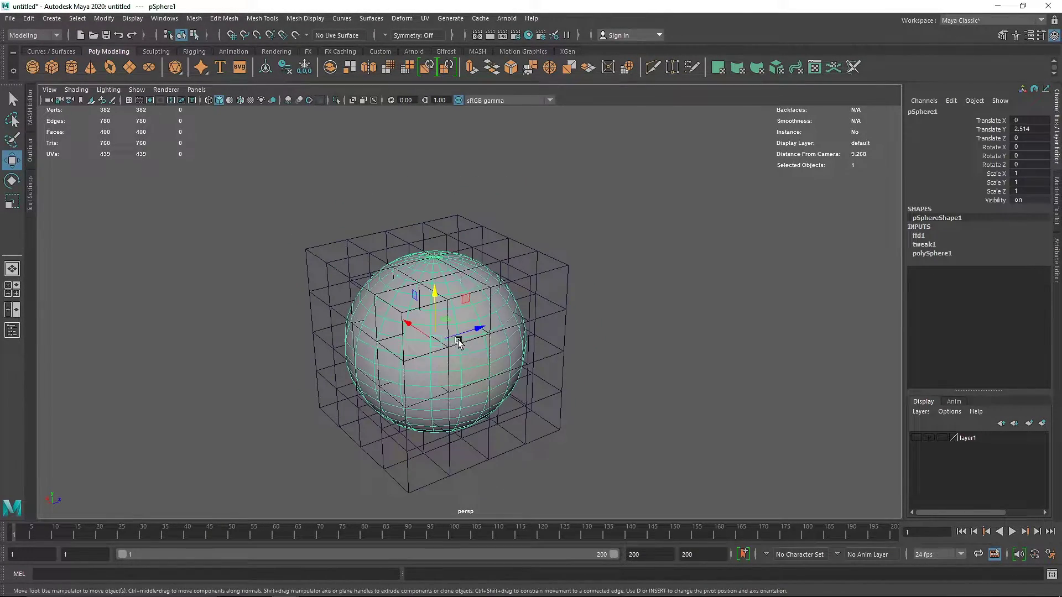
{"action": "left_click", "coordinate": [434, 346], "text": "shift"}
{"action": "left_click", "coordinate": [698, 349]}
{"action": "left_click", "coordinate": [33, 68]}
{"action": "scroll", "coordinate": [476, 399], "scroll_direction": "down", "scroll_amount": 3}
{"action": "left_click_drag", "start_coordinate": [486, 433], "coordinate": [333, 360]}
{"action": "scroll", "coordinate": [332, 342], "scroll_direction": "up", "scroll_amount": 3}
{"action": "middle_click_drag", "start_coordinate": [333, 360], "coordinate": [324, 284], "text": "alt"}
{"action": "left_click_drag", "start_coordinate": [353, 344], "coordinate": [603, 375]}
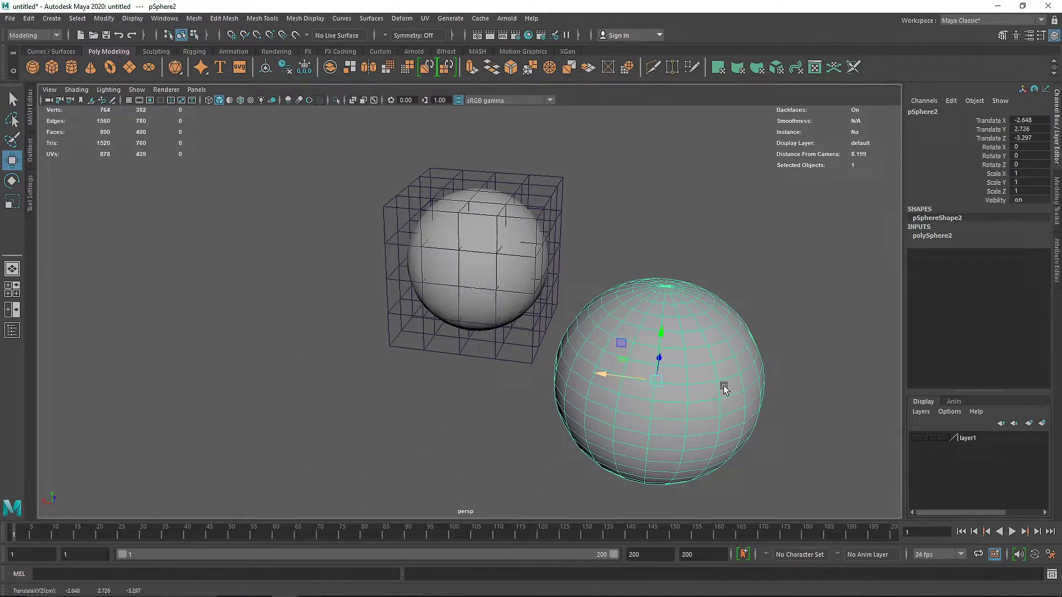
{"action": "middle_click_drag", "start_coordinate": [724, 386], "coordinate": [645, 388], "text": "alt"}
Pull four side vertices of the second sphere outward into a spike and preview the shape smoothed
{"action": "right_click_drag", "start_coordinate": [616, 281], "coordinate": [495, 281]}
{"action": "left_click_drag", "start_coordinate": [615, 336], "coordinate": [711, 381]}
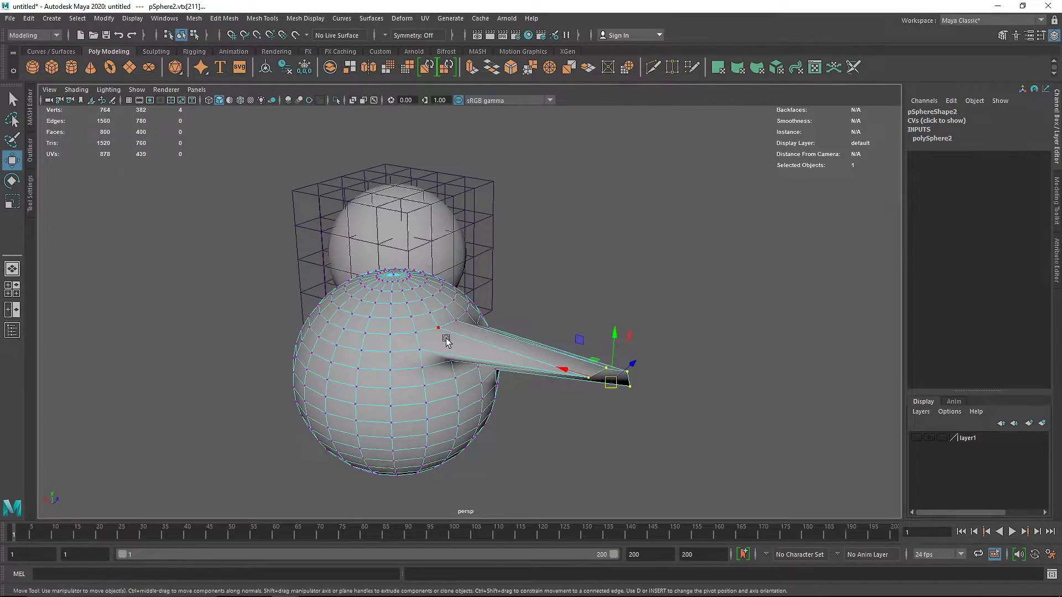
{"action": "right_click_drag", "start_coordinate": [448, 336], "coordinate": [640, 237]}
{"action": "key", "text": "3"}
{"action": "left_click_drag", "start_coordinate": [462, 403], "coordinate": [561, 377], "text": "alt"}
{"action": "key", "text": "1"}
Turn on soft selection and pull the upper vertices of the second sphere out into a rounded bulge
{"action": "right_click_drag", "start_coordinate": [449, 270], "coordinate": [369, 227]}
{"action": "left_click_drag", "start_coordinate": [508, 344], "coordinate": [525, 383]}
{"action": "left_click_drag", "start_coordinate": [418, 178], "coordinate": [460, 222]}
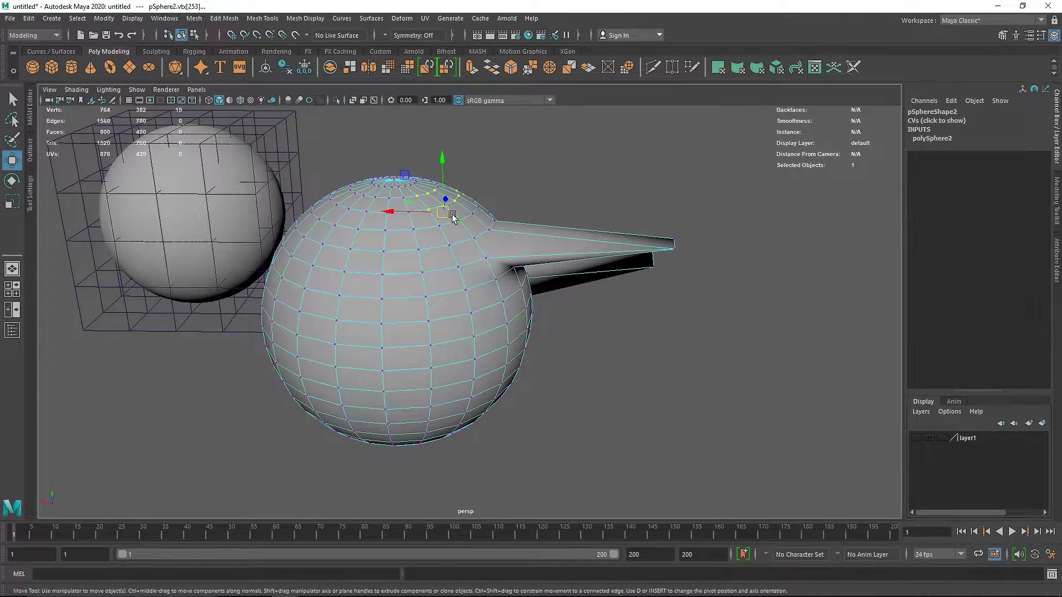
{"action": "middle_click_drag", "start_coordinate": [453, 217], "coordinate": [479, 258], "text": "alt"}
{"action": "key", "text": "b"}
{"action": "scroll", "coordinate": [486, 264], "scroll_direction": "down", "scroll_amount": 3}
{"action": "left_click_drag", "start_coordinate": [492, 284], "coordinate": [441, 343]}
{"action": "right_click", "coordinate": [470, 260]}
{"action": "right_click_drag", "start_coordinate": [470, 260], "coordinate": [642, 210]}
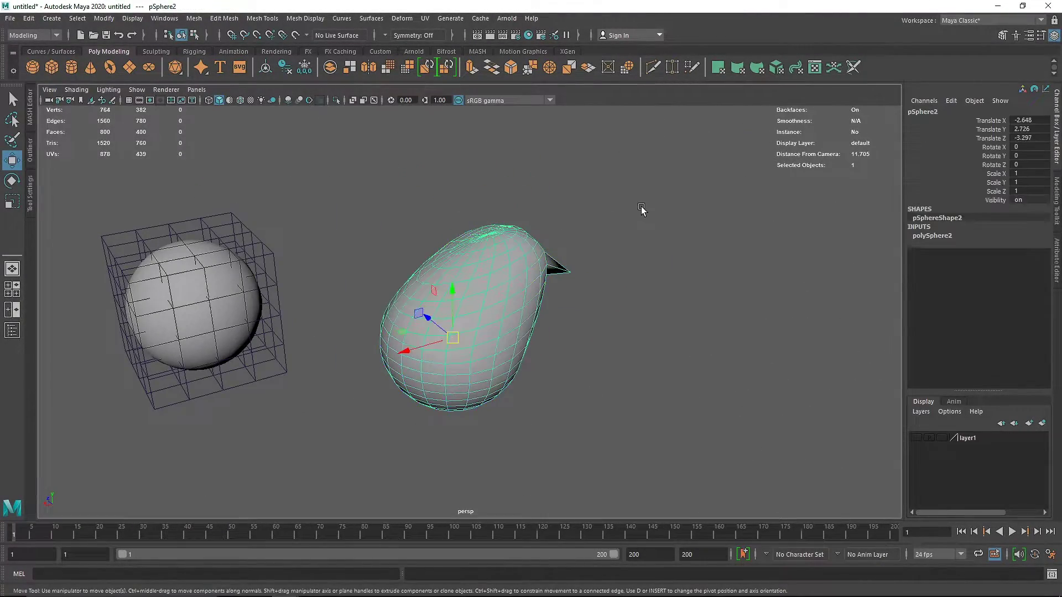
{"action": "left_click", "coordinate": [701, 257]}
{"action": "left_click_drag", "start_coordinate": [482, 276], "coordinate": [543, 301], "text": "alt"}
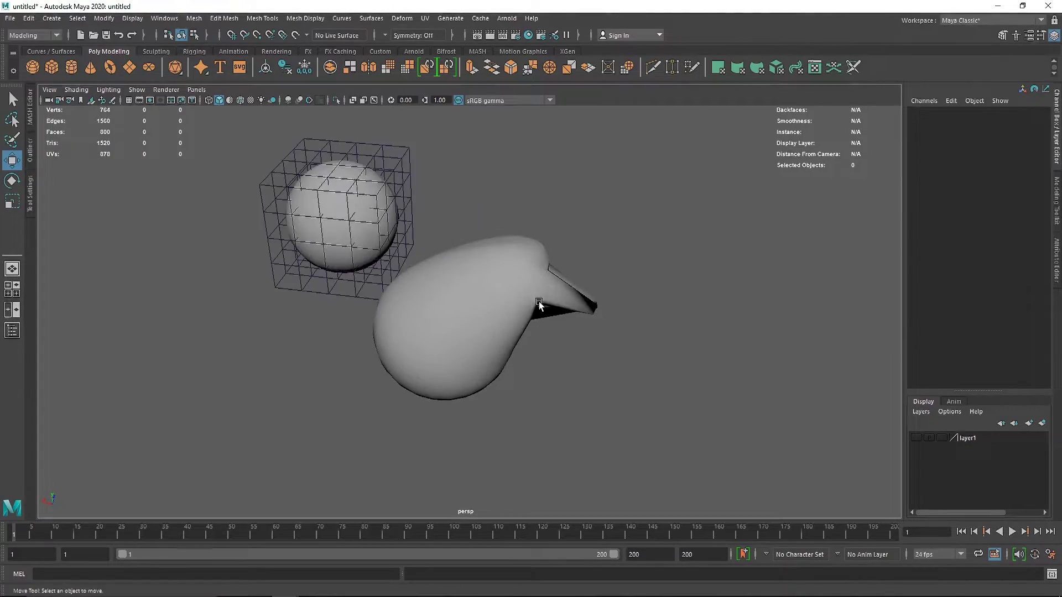
Pull vertices on the second sphere's side outward with soft selection to widen the shape, and return to object mode
{"action": "scroll", "coordinate": [483, 259], "scroll_direction": "up", "scroll_amount": 3}
{"action": "left_click", "coordinate": [484, 258]}
{"action": "right_click_drag", "start_coordinate": [498, 220], "coordinate": [443, 221]}
{"action": "left_click_drag", "start_coordinate": [468, 246], "coordinate": [539, 307], "text": "alt"}
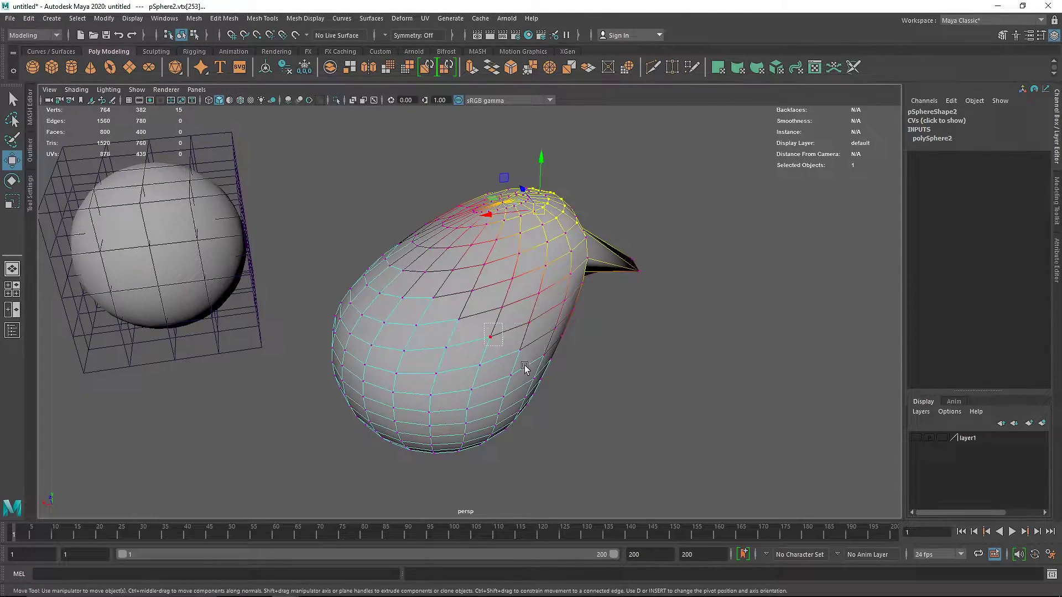
{"action": "left_click_drag", "start_coordinate": [502, 346], "coordinate": [563, 396]}
{"action": "left_click_drag", "start_coordinate": [541, 383], "coordinate": [560, 401], "text": "alt"}
{"action": "left_click_drag", "start_coordinate": [509, 355], "coordinate": [667, 351]}
{"action": "right_click_drag", "start_coordinate": [527, 276], "coordinate": [714, 161]}
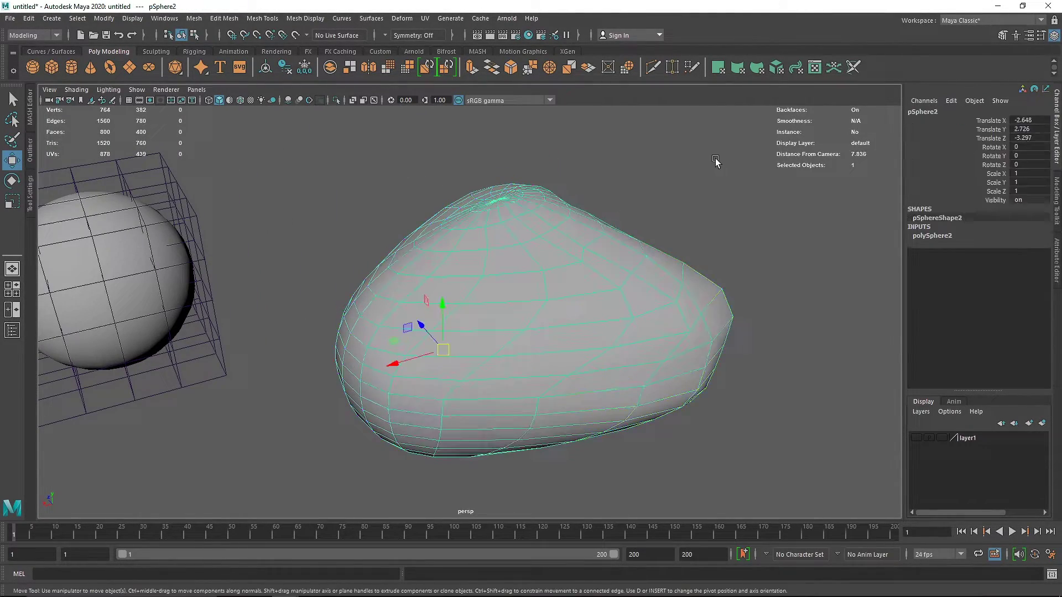
{"action": "left_click", "coordinate": [714, 162]}
{"action": "scroll", "coordinate": [630, 283], "scroll_direction": "down", "scroll_amount": 3}
{"action": "left_click_drag", "start_coordinate": [629, 285], "coordinate": [430, 345], "text": "alt"}
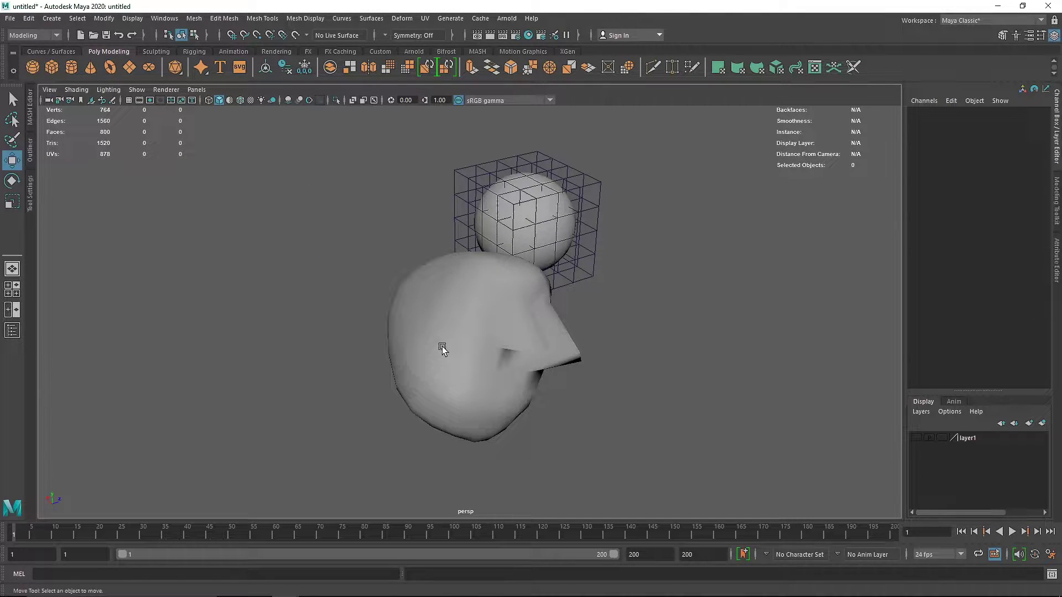
Delete the deformed second sphere and select and frame the original sphere inside its lattice
{"action": "left_click", "coordinate": [443, 348]}
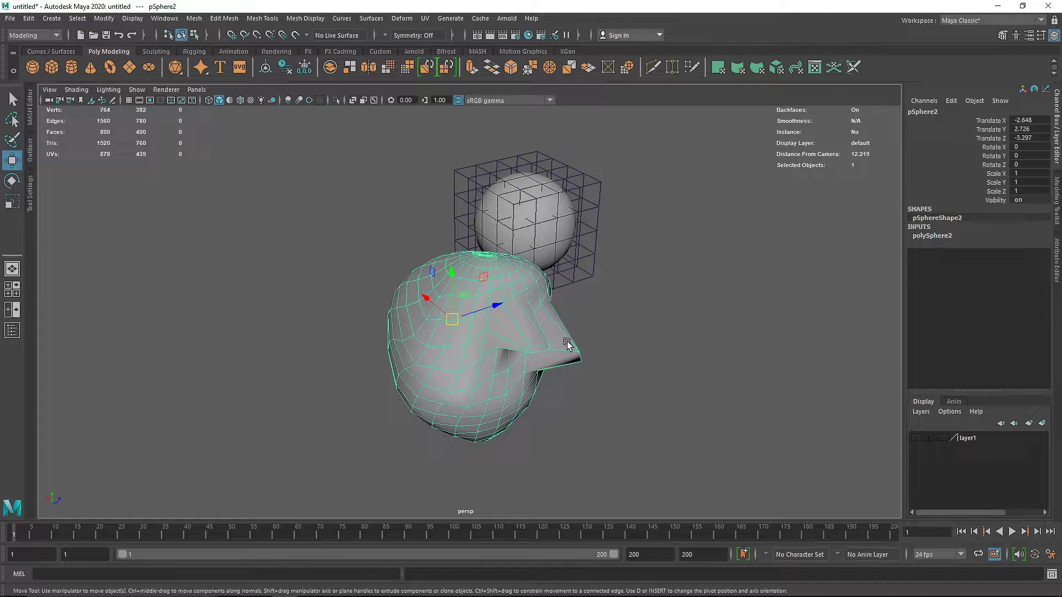
{"action": "key", "text": "Delete"}
{"action": "left_click_drag", "start_coordinate": [448, 287], "coordinate": [554, 251], "text": "alt"}
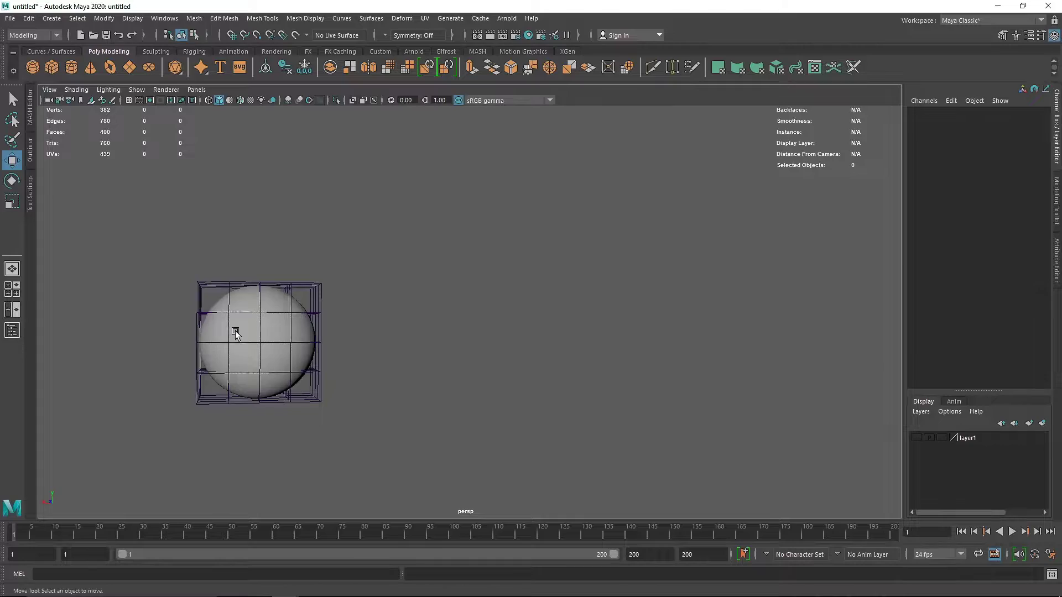
{"action": "left_click", "coordinate": [236, 335]}
{"action": "key", "text": "f"}
{"action": "left_click_drag", "start_coordinate": [295, 335], "coordinate": [463, 369], "text": "alt"}
{"action": "scroll", "coordinate": [487, 371], "scroll_direction": "down", "scroll_amount": 2}
{"action": "left_click_drag", "start_coordinate": [564, 381], "coordinate": [546, 372], "text": "alt"}
{"action": "middle_click_drag", "start_coordinate": [546, 372], "coordinate": [504, 349], "text": "alt"}
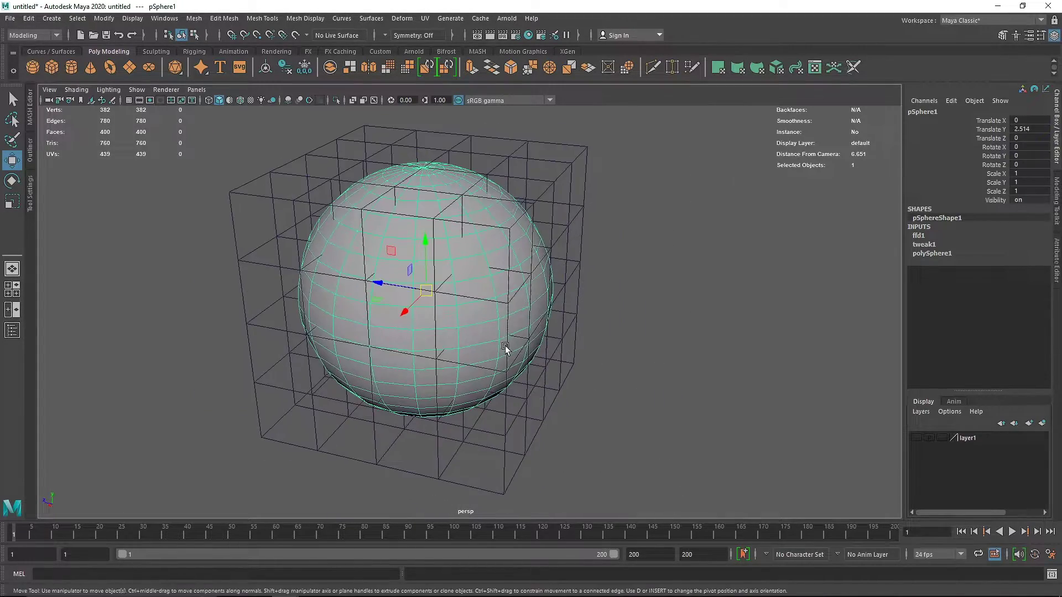
{"action": "scroll", "coordinate": [501, 333], "scroll_direction": "down", "scroll_amount": 2}
Switch the lattice to point editing and pull its upper corner points outward with soft selection to stretch the sphere
{"action": "right_click", "coordinate": [513, 206]}
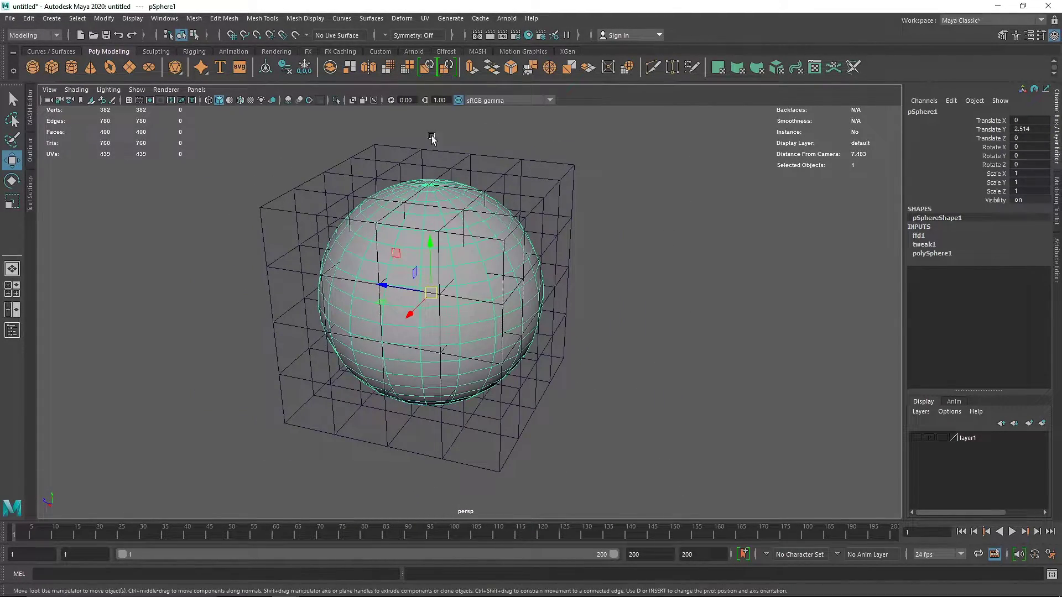
{"action": "left_click", "coordinate": [554, 164]}
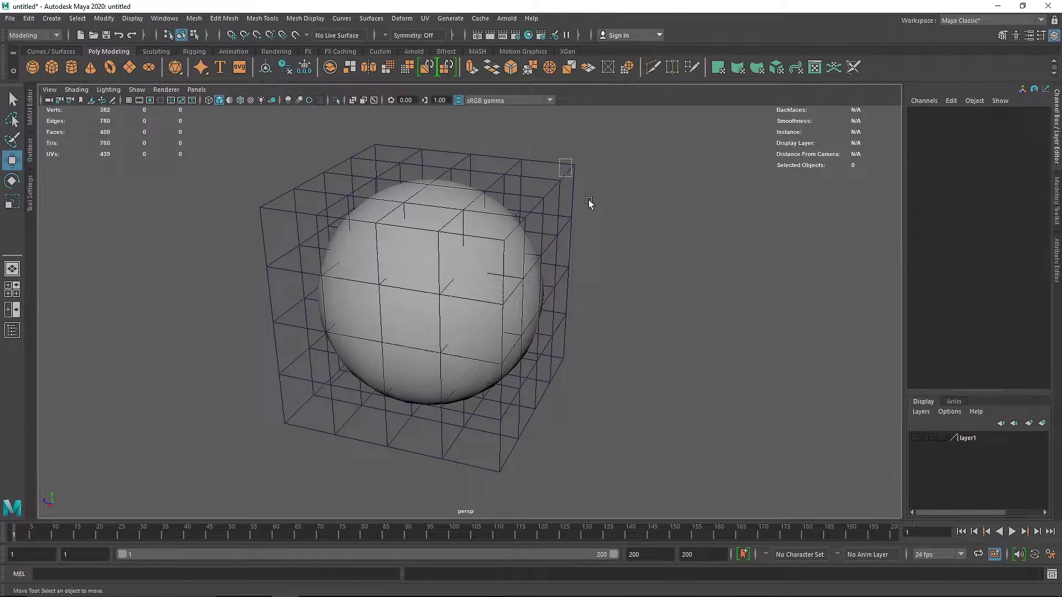
{"action": "left_click", "coordinate": [572, 184]}
{"action": "right_click_drag", "start_coordinate": [572, 184], "coordinate": [541, 102]}
{"action": "left_click_drag", "start_coordinate": [584, 174], "coordinate": [610, 184], "text": "alt"}
{"action": "left_click_drag", "start_coordinate": [606, 247], "coordinate": [622, 263], "text": "alt"}
{"action": "left_click_drag", "start_coordinate": [527, 226], "coordinate": [417, 297]}
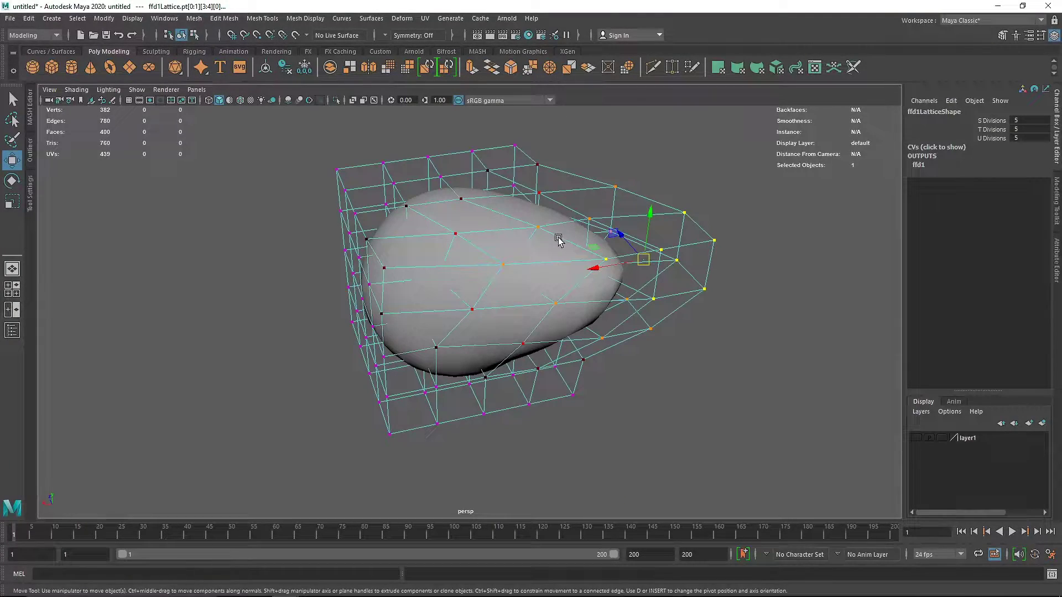
Pull further groups of lattice points outward and upward to distort the sphere, and select points along the cage's lower edge
{"action": "left_click_drag", "start_coordinate": [341, 228], "coordinate": [428, 315]}
{"action": "left_click_drag", "start_coordinate": [428, 308], "coordinate": [366, 302], "text": "alt"}
{"action": "left_click_drag", "start_coordinate": [339, 243], "coordinate": [361, 295]}
{"action": "left_click_drag", "start_coordinate": [361, 293], "coordinate": [219, 255], "text": "alt"}
{"action": "left_click_drag", "start_coordinate": [221, 257], "coordinate": [323, 293], "text": "alt"}
{"action": "left_click_drag", "start_coordinate": [294, 225], "coordinate": [431, 264]}
{"action": "left_click_drag", "start_coordinate": [398, 321], "coordinate": [432, 332], "text": "alt"}
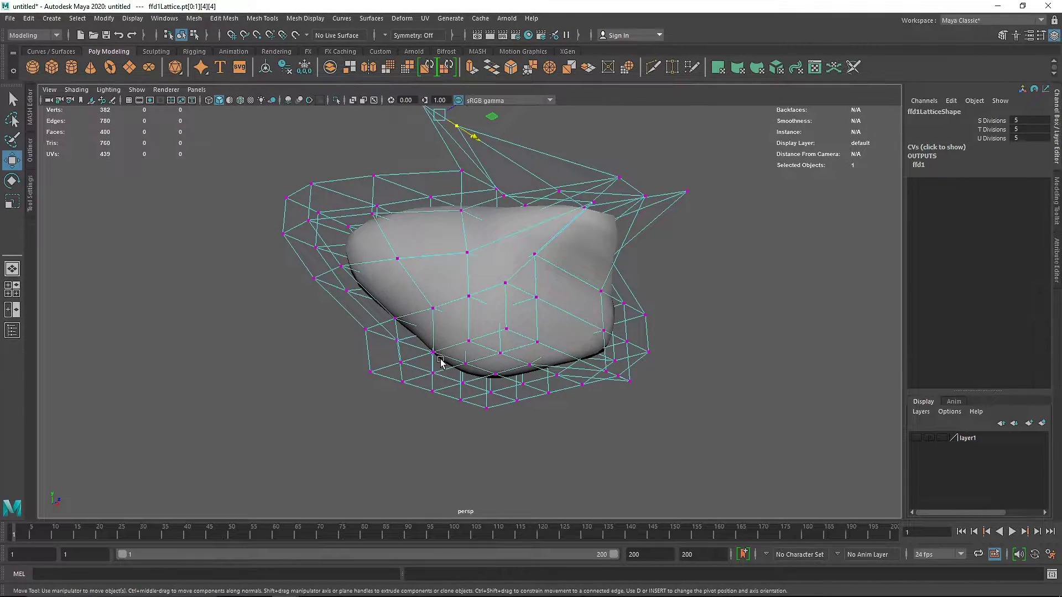
{"action": "left_click_drag", "start_coordinate": [438, 360], "coordinate": [471, 404]}
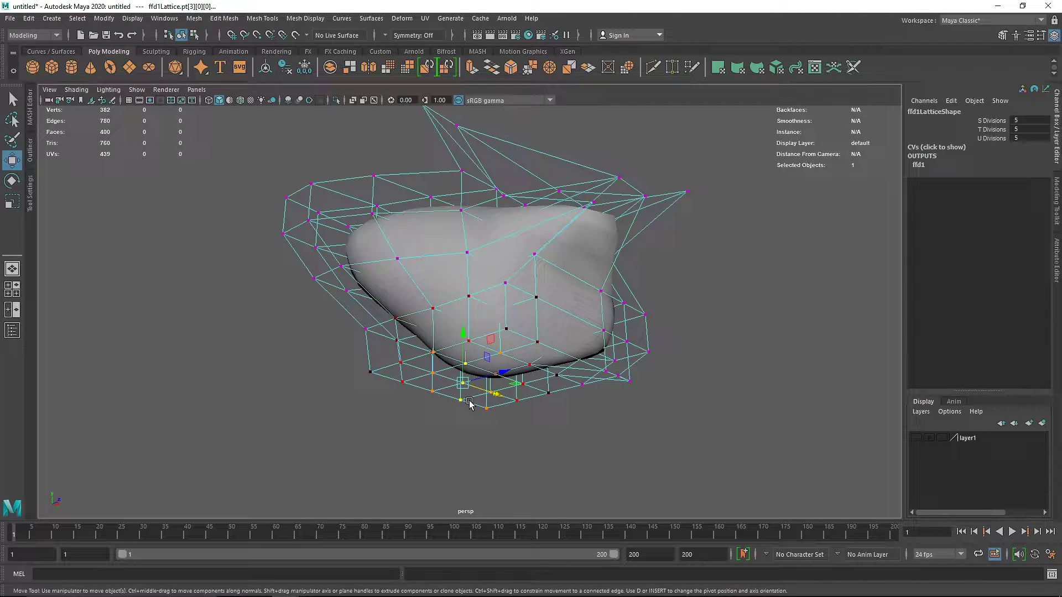
{"action": "left_click_drag", "start_coordinate": [447, 360], "coordinate": [466, 383]}
Review the Move tool's soft selection settings, switching Soft Select off and back on
{"action": "double_click", "coordinate": [13, 161]}
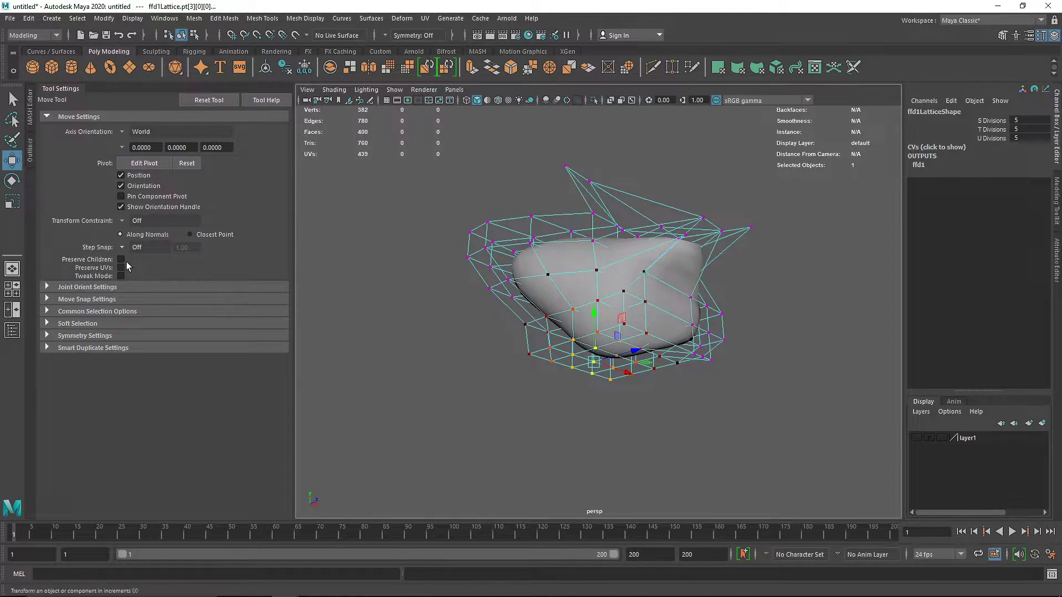
{"action": "left_click", "coordinate": [92, 324]}
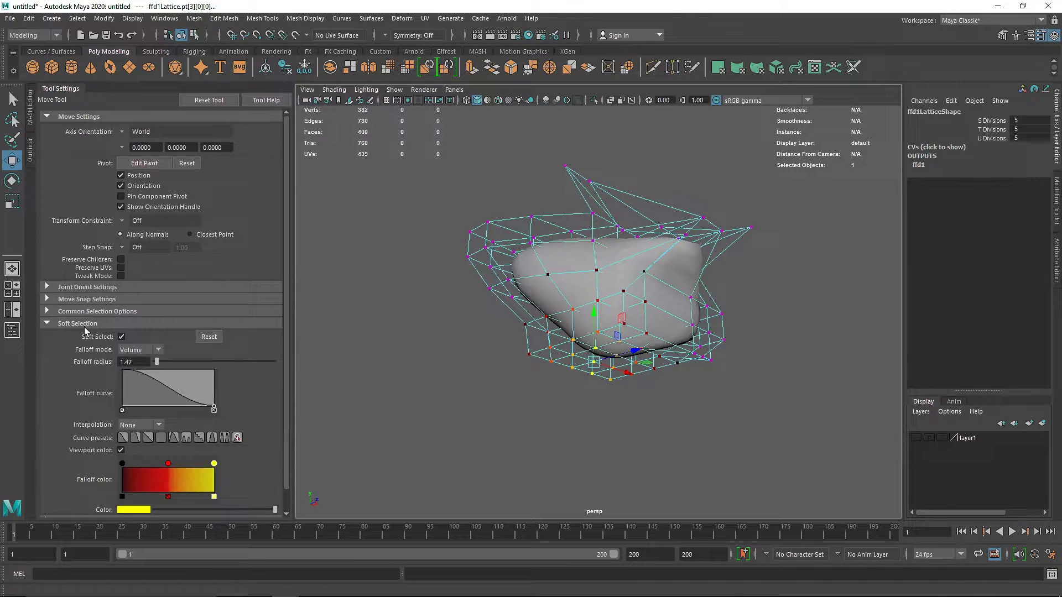
{"action": "scroll", "coordinate": [167, 351], "scroll_direction": "down", "scroll_amount": 1}
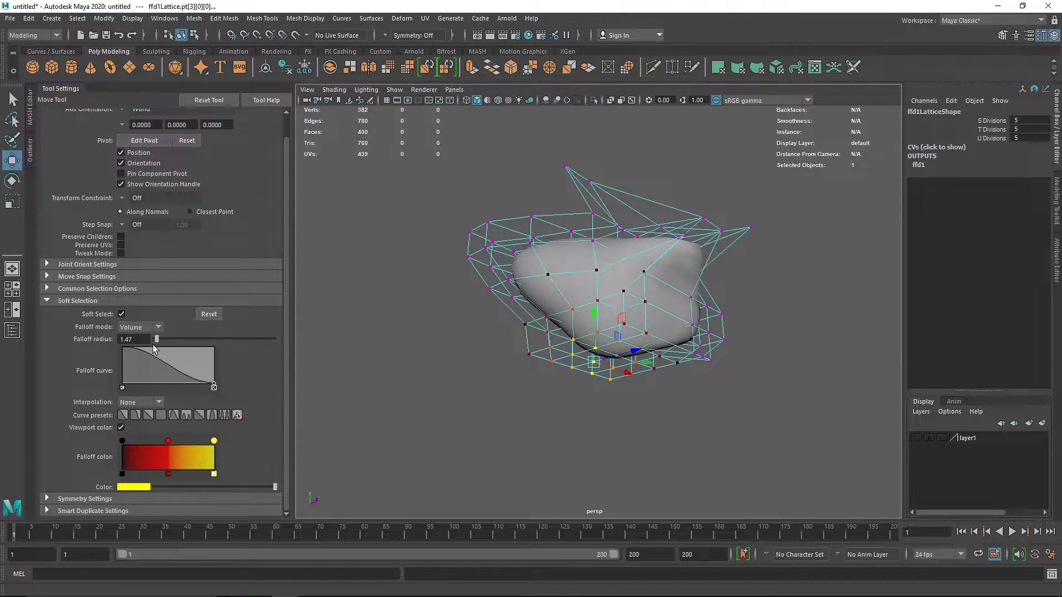
{"action": "left_click", "coordinate": [119, 315]}
{"action": "left_click", "coordinate": [119, 315]}
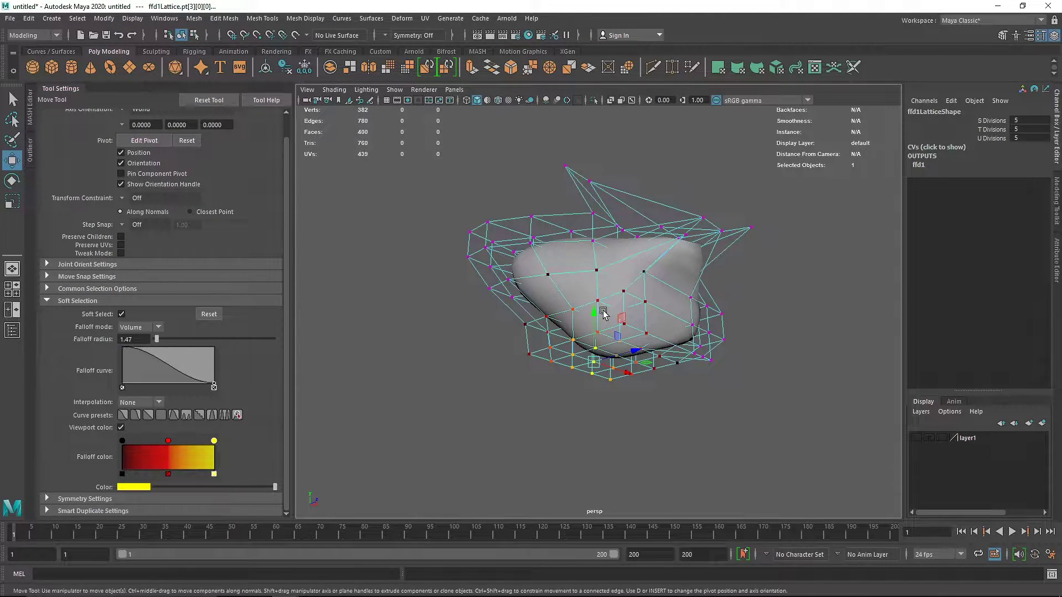
{"action": "left_click", "coordinate": [63, 88]}
Move groups of lower and side lattice points to reshape the deformed sphere further
{"action": "left_click_drag", "start_coordinate": [493, 268], "coordinate": [440, 301], "text": "alt"}
{"action": "left_click_drag", "start_coordinate": [452, 339], "coordinate": [502, 414]}
{"action": "left_click_drag", "start_coordinate": [476, 363], "coordinate": [520, 482]}
{"action": "left_click_drag", "start_coordinate": [497, 442], "coordinate": [436, 404], "text": "alt"}
{"action": "left_click_drag", "start_coordinate": [319, 368], "coordinate": [404, 431]}
{"action": "left_click_drag", "start_coordinate": [414, 423], "coordinate": [252, 186], "text": "alt"}
{"action": "left_click", "coordinate": [339, 291]}
{"action": "left_click", "coordinate": [355, 302]}
{"action": "left_click_drag", "start_coordinate": [404, 298], "coordinate": [181, 309], "text": "alt"}
{"action": "scroll", "coordinate": [360, 309], "scroll_direction": "down", "scroll_amount": 4}
{"action": "left_click_drag", "start_coordinate": [313, 337], "coordinate": [435, 346], "text": "alt"}
Return the lattice to object mode, delete it, and select and frame the sphere
{"action": "right_click_drag", "start_coordinate": [443, 279], "coordinate": [575, 213]}
{"action": "left_click_drag", "start_coordinate": [609, 260], "coordinate": [438, 277], "text": "alt"}
{"action": "left_click", "coordinate": [514, 271]}
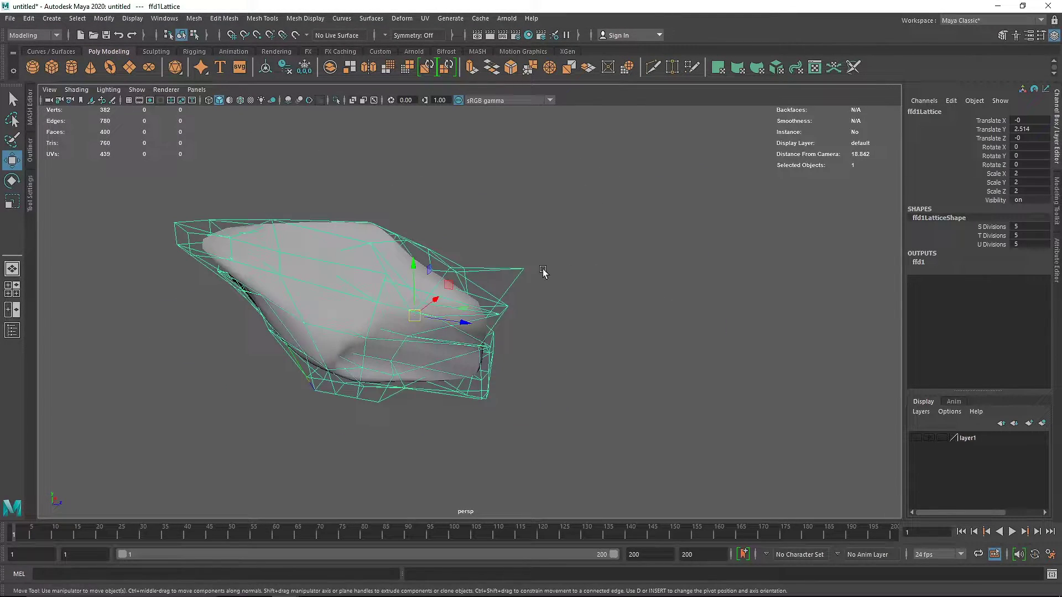
{"action": "key", "text": "Delete"}
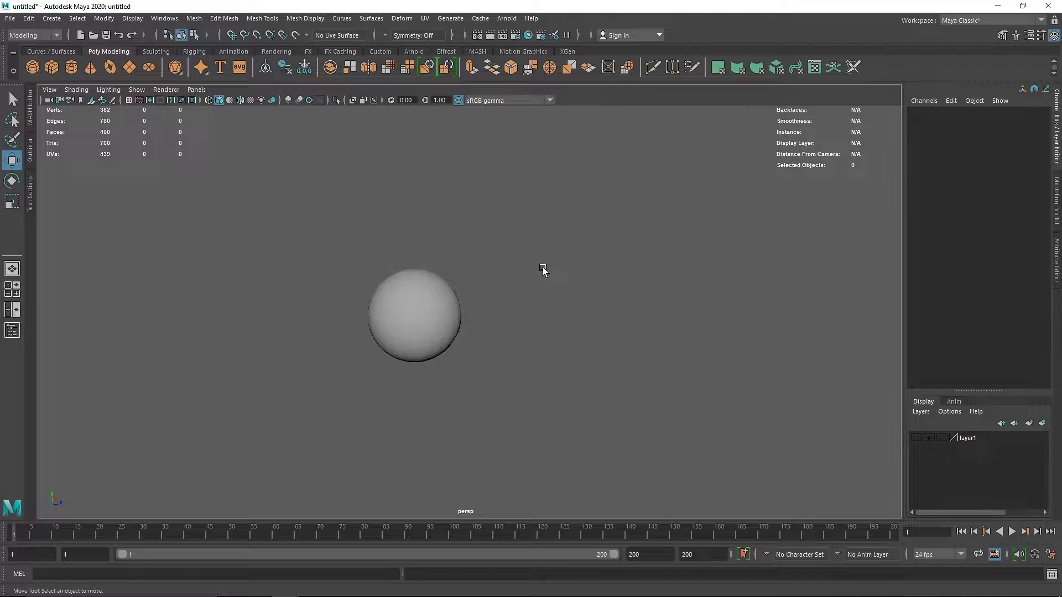
{"action": "left_click_drag", "start_coordinate": [264, 241], "coordinate": [637, 506]}
{"action": "key", "text": "f"}
{"action": "left_click_drag", "start_coordinate": [615, 361], "coordinate": [516, 360], "text": "alt"}
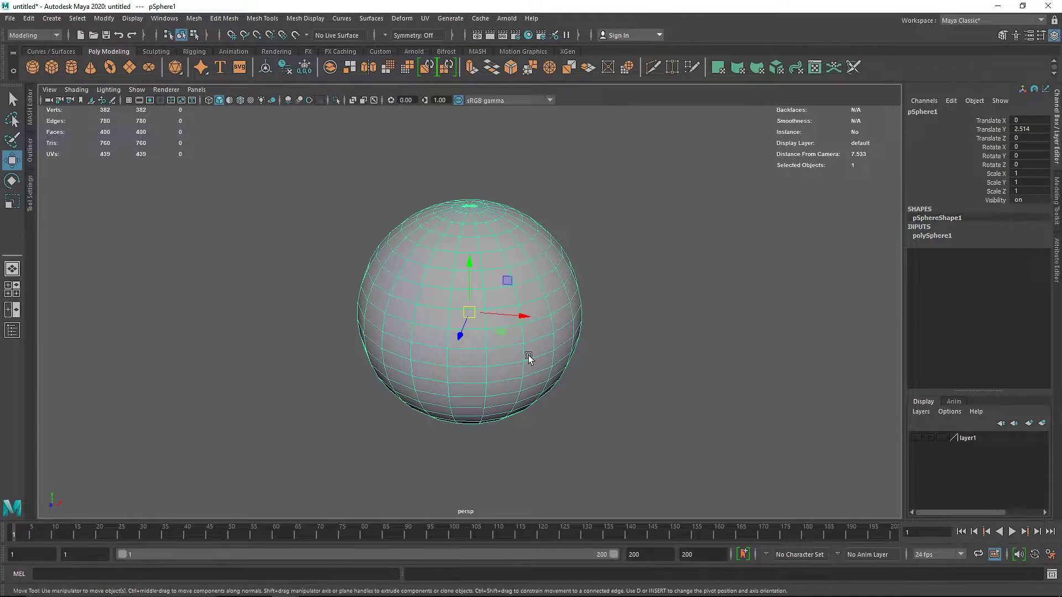
Switch the sphere to vertex editing and pull two groups of its vertices outward in opposite directions with soft selection
{"action": "left_click", "coordinate": [590, 332]}
{"action": "left_click", "coordinate": [565, 317]}
{"action": "right_click_drag", "start_coordinate": [462, 283], "coordinate": [413, 296]}
{"action": "left_click_drag", "start_coordinate": [413, 295], "coordinate": [428, 326]}
{"action": "left_click_drag", "start_coordinate": [393, 277], "coordinate": [143, 252]}
{"action": "left_click_drag", "start_coordinate": [480, 216], "coordinate": [597, 329]}
{"action": "left_click_drag", "start_coordinate": [553, 270], "coordinate": [699, 200]}
Pull another large group of the sphere's vertices outward and inspect the deformed mesh in object mode
{"action": "scroll", "coordinate": [569, 288], "scroll_direction": "down", "scroll_amount": 4}
{"action": "left_click_drag", "start_coordinate": [401, 302], "coordinate": [695, 397], "text": "alt"}
{"action": "left_click_drag", "start_coordinate": [359, 278], "coordinate": [294, 244]}
{"action": "scroll", "coordinate": [444, 344], "scroll_direction": "down", "scroll_amount": 4}
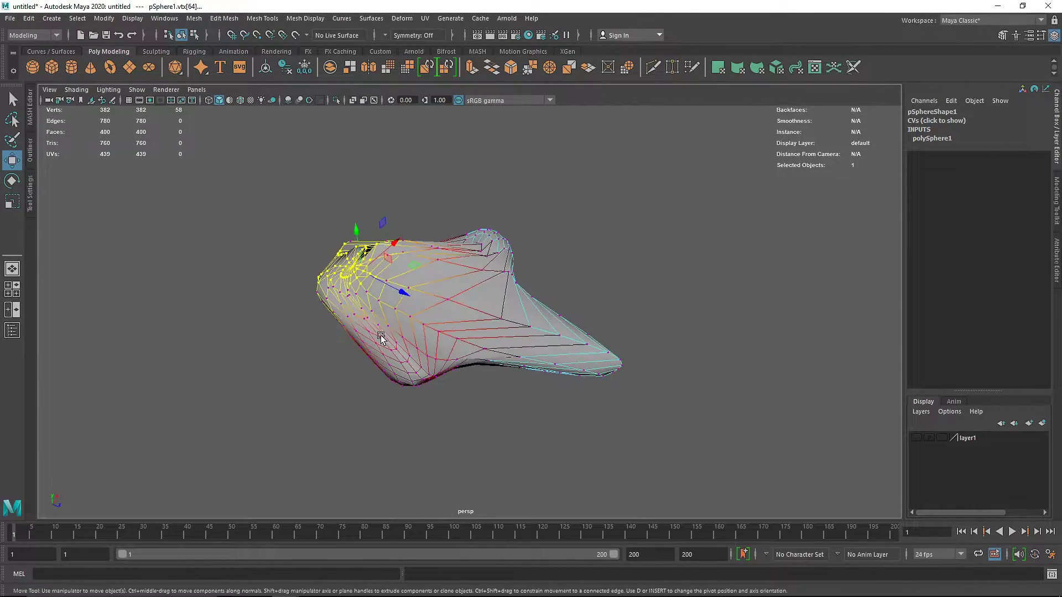
{"action": "left_click_drag", "start_coordinate": [393, 339], "coordinate": [422, 297], "text": "alt"}
{"action": "right_click_drag", "start_coordinate": [422, 296], "coordinate": [484, 260]}
{"action": "left_click", "coordinate": [582, 215]}
{"action": "left_click_drag", "start_coordinate": [429, 238], "coordinate": [317, 304], "text": "alt"}
{"action": "scroll", "coordinate": [409, 271], "scroll_direction": "up", "scroll_amount": 5}
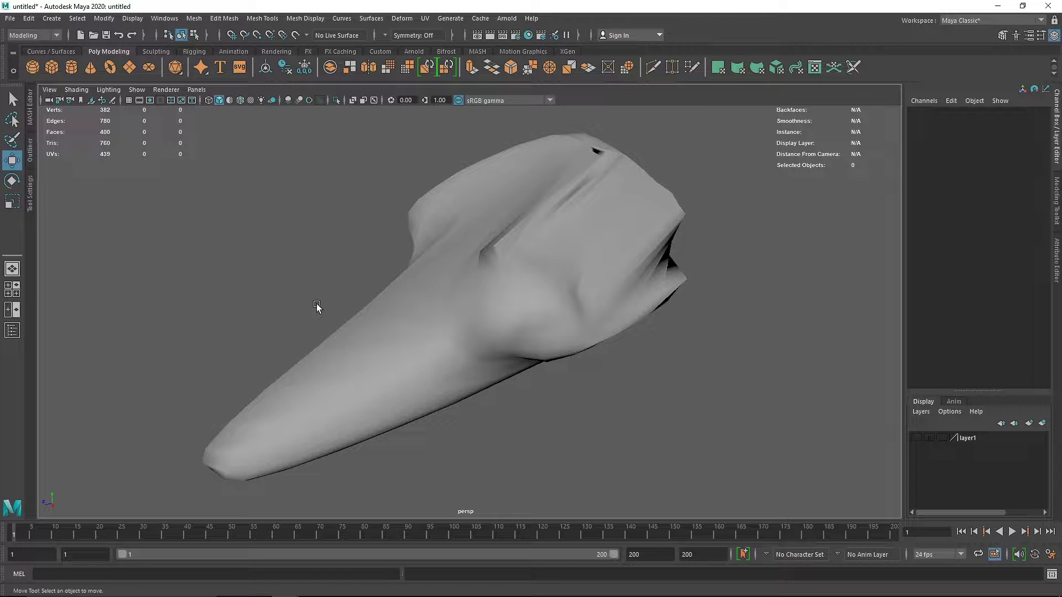
Undo all vertex moves on the sphere and select it as an object
{"action": "key", "text": "ctrl+z"}
{"action": "key", "text": "ctrl+z"}
{"action": "key", "text": "ctrl+z"}
{"action": "key", "text": "ctrl+z"}
{"action": "key", "text": "ctrl+z"}
{"action": "key", "text": "ctrl+z"}
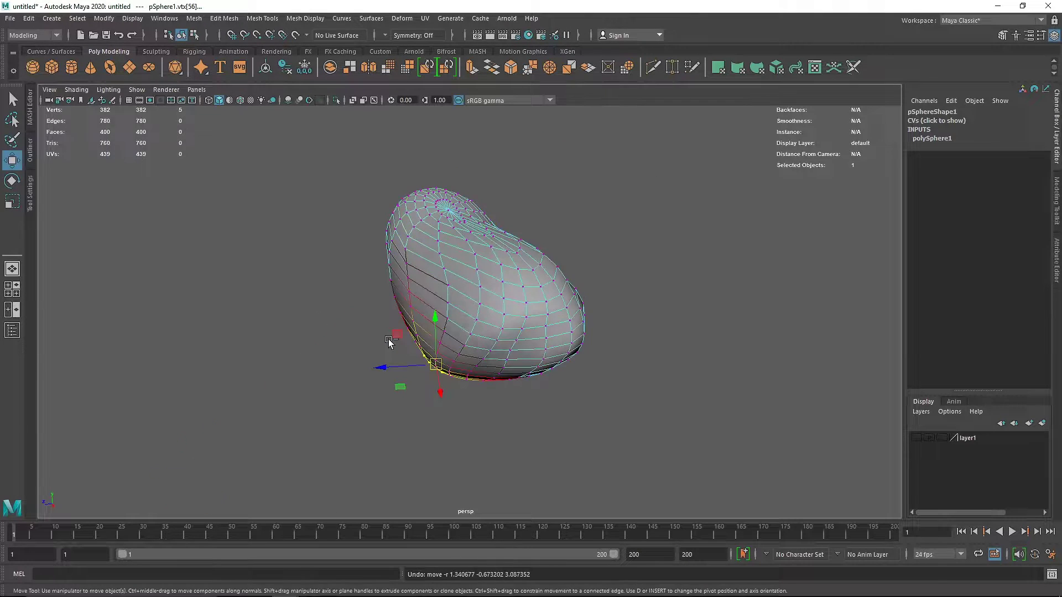
{"action": "key", "text": "ctrl+z"}
{"action": "key", "text": "ctrl+z"}
{"action": "key", "text": "ctrl+z"}
{"action": "key", "text": "ctrl+z"}
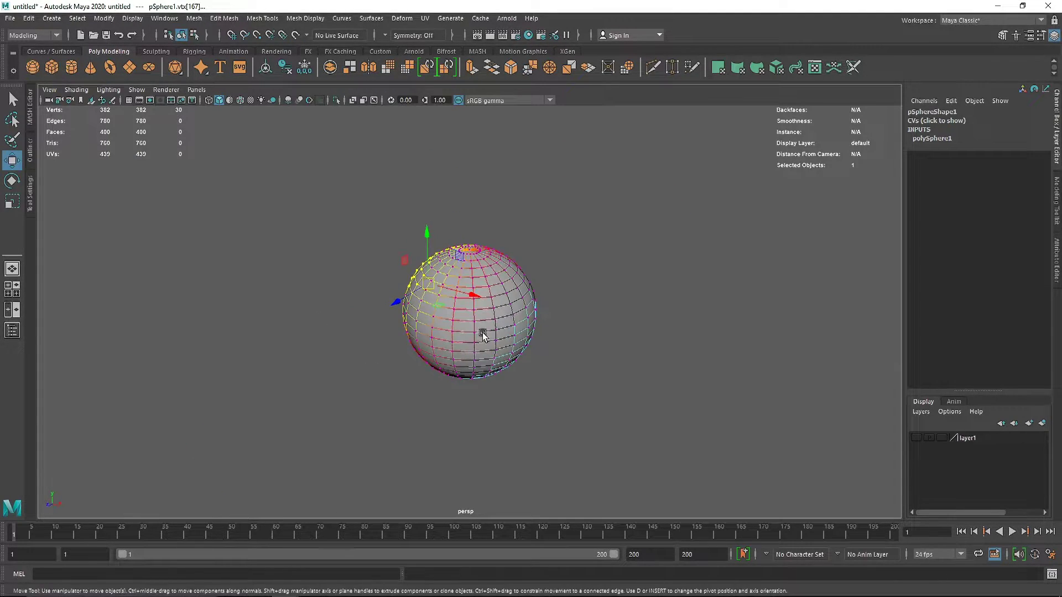
{"action": "left_click", "coordinate": [455, 294]}
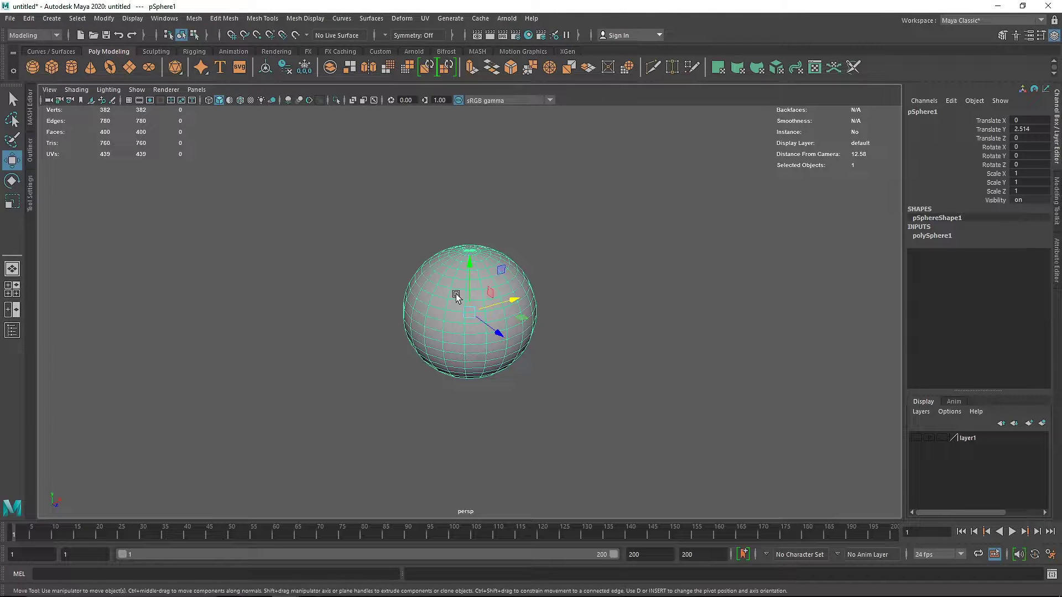
Add a lattice deformer to the sphere and set its S, T and U divisions to 5
{"action": "left_click", "coordinate": [401, 18]}
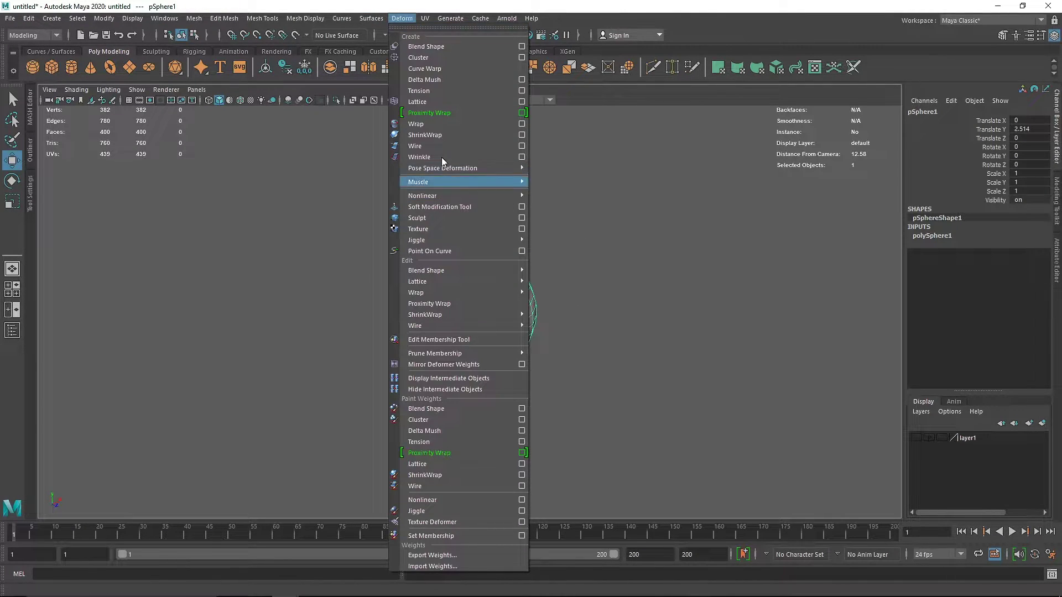
{"action": "left_click", "coordinate": [435, 103]}
{"action": "scroll", "coordinate": [526, 229], "scroll_direction": "up", "scroll_amount": 5}
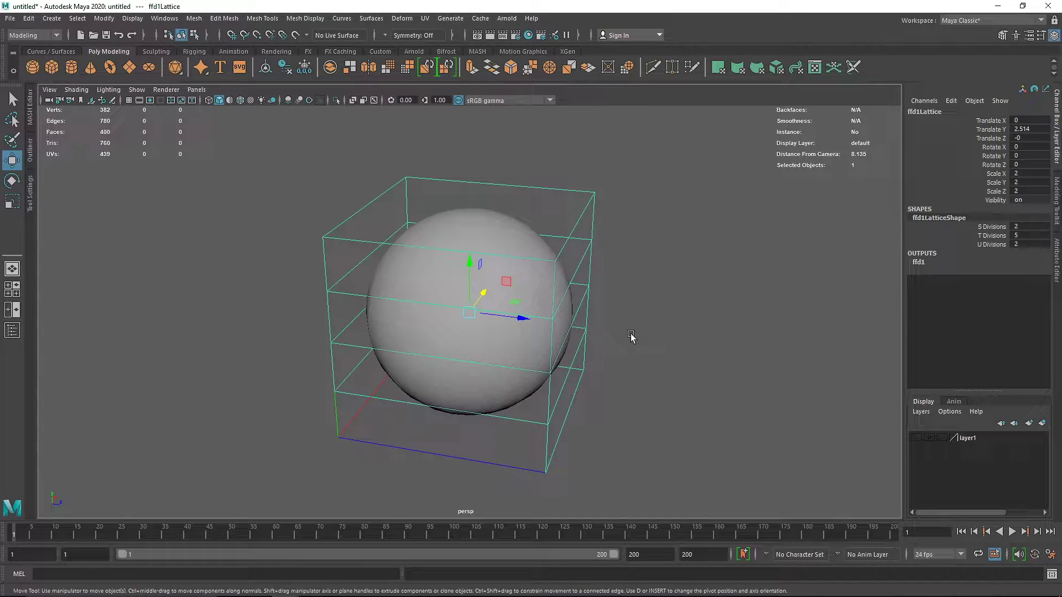
{"action": "type", "text": "5"}
{"action": "left_click", "coordinate": [1033, 243]}
{"action": "type", "text": "5"}
{"action": "left_click", "coordinate": [715, 319]}
Switch the sphere's lattice to point editing and pull several groups of lattice points outward in different directions with soft selection
{"action": "left_click", "coordinate": [540, 257]}
{"action": "right_click_drag", "start_coordinate": [548, 227], "coordinate": [553, 268]}
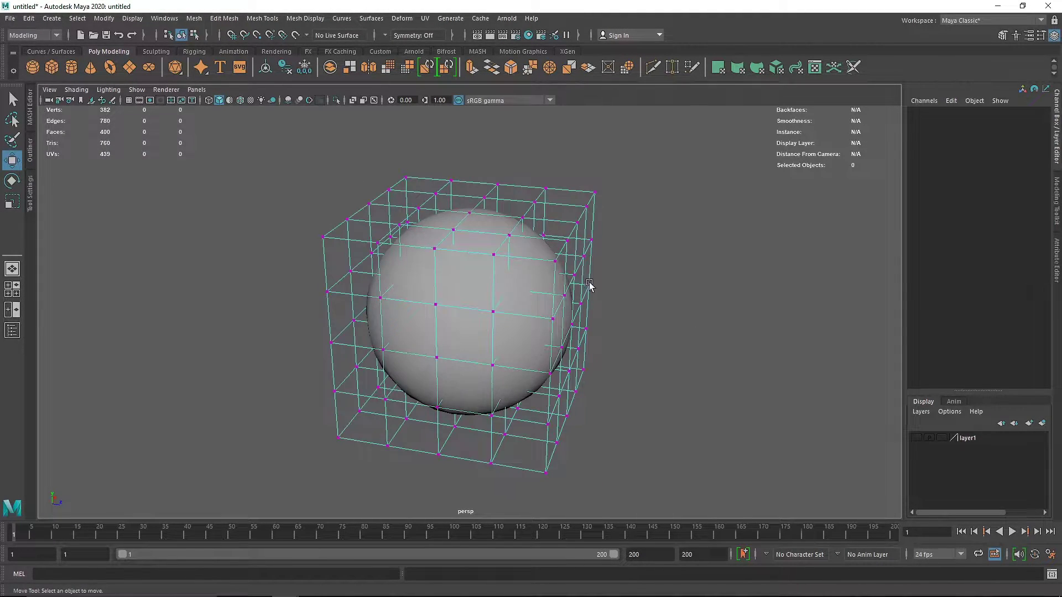
{"action": "left_click_drag", "start_coordinate": [591, 284], "coordinate": [558, 287], "text": "alt"}
{"action": "left_click_drag", "start_coordinate": [539, 180], "coordinate": [669, 288]}
{"action": "left_click_drag", "start_coordinate": [572, 232], "coordinate": [737, 185]}
{"action": "left_click_drag", "start_coordinate": [425, 229], "coordinate": [515, 329]}
{"action": "left_click_drag", "start_coordinate": [462, 277], "coordinate": [414, 304]}
{"action": "left_click_drag", "start_coordinate": [531, 324], "coordinate": [540, 441], "text": "alt"}
{"action": "left_click_drag", "start_coordinate": [481, 407], "coordinate": [708, 477]}
Return the lattice to object mode and inspect the deformed sphere from several sides
{"action": "left_click_drag", "start_coordinate": [553, 450], "coordinate": [590, 442], "text": "alt"}
{"action": "scroll", "coordinate": [590, 441], "scroll_direction": "down", "scroll_amount": 5}
{"action": "left_click_drag", "start_coordinate": [524, 421], "coordinate": [564, 444], "text": "alt"}
{"action": "right_click_drag", "start_coordinate": [559, 255], "coordinate": [603, 215]}
{"action": "left_click", "coordinate": [656, 176]}
{"action": "left_click_drag", "start_coordinate": [566, 241], "coordinate": [488, 269], "text": "alt"}
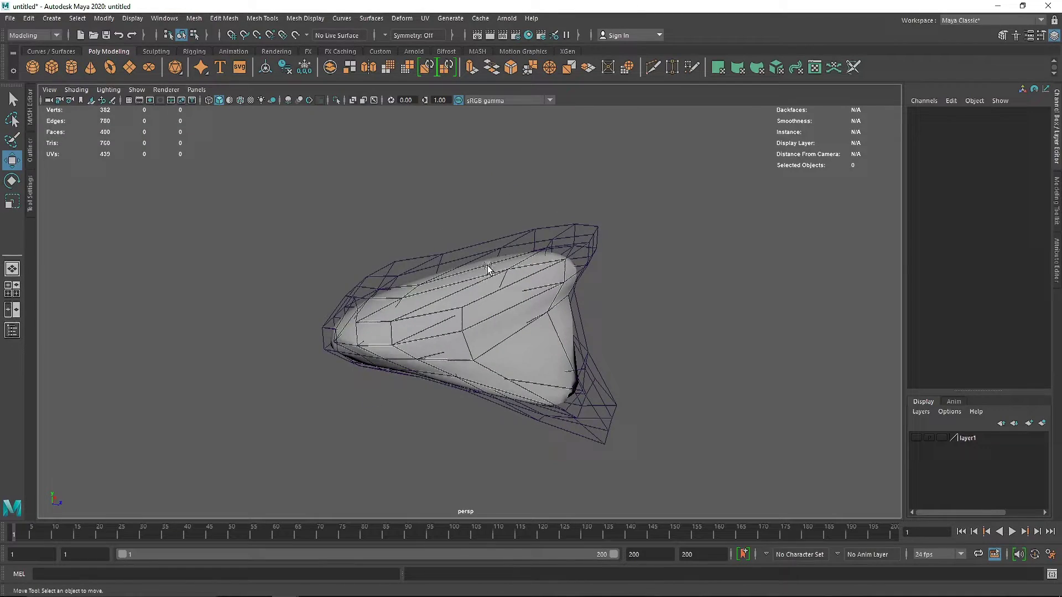
Center the deformed sphere's pivot, delete its construction history and freeze its transformations
{"action": "left_click", "coordinate": [488, 270]}
{"action": "left_click", "coordinate": [266, 68]}
{"action": "left_click", "coordinate": [285, 67]}
{"action": "left_click", "coordinate": [304, 67]}
{"action": "scroll", "coordinate": [455, 258], "scroll_direction": "up", "scroll_amount": 5}
{"action": "left_click_drag", "start_coordinate": [457, 259], "coordinate": [631, 280], "text": "alt"}
{"action": "left_click", "coordinate": [629, 285]}
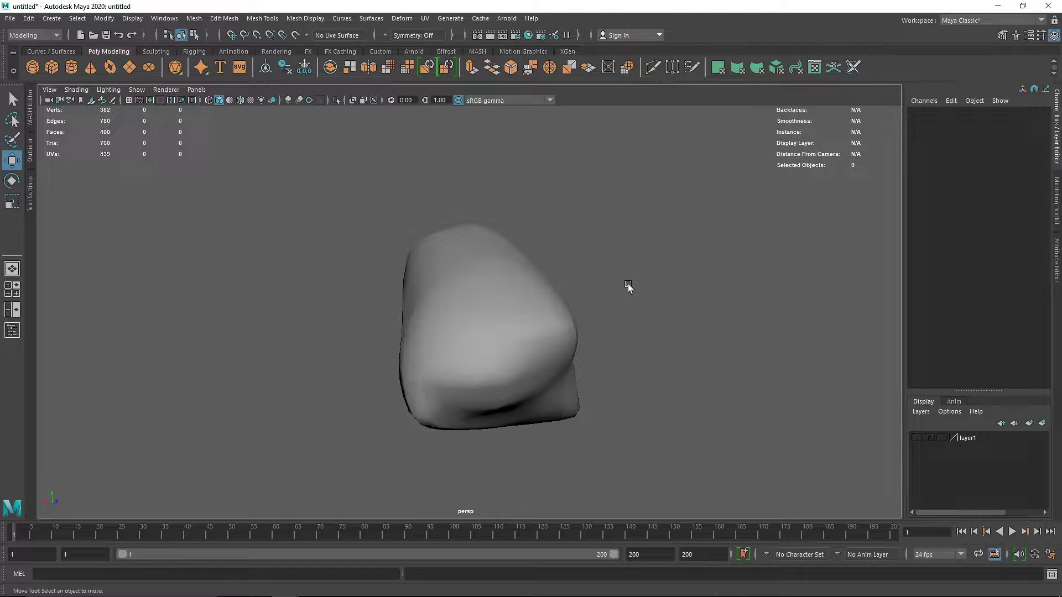
Undo the sphere's history deletion and delete its lattice
{"action": "key", "text": "ctrl+z"}
{"action": "key", "text": "ctrl+z"}
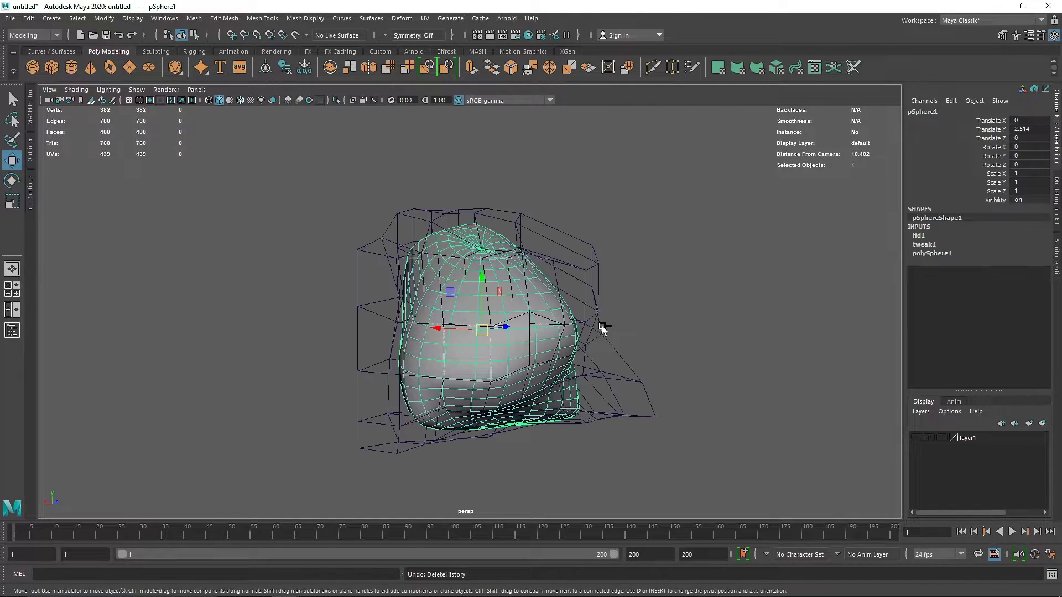
{"action": "left_click", "coordinate": [599, 268]}
{"action": "left_click", "coordinate": [633, 375]}
{"action": "key", "text": "Delete"}
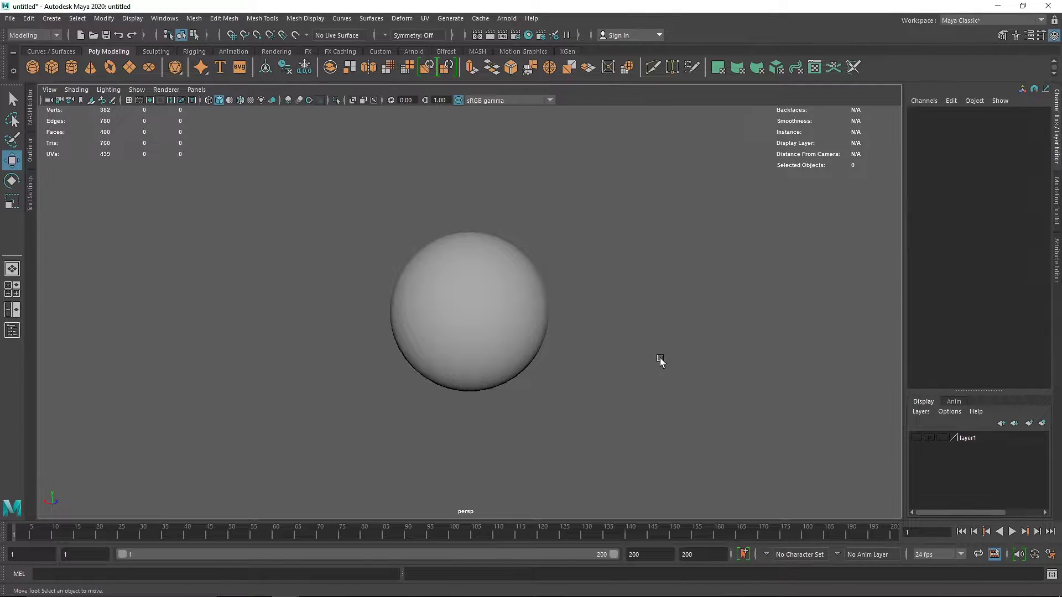
Make layer1 visible and delete the sphere
{"action": "left_click", "coordinate": [522, 301]}
{"action": "left_click", "coordinate": [915, 439]}
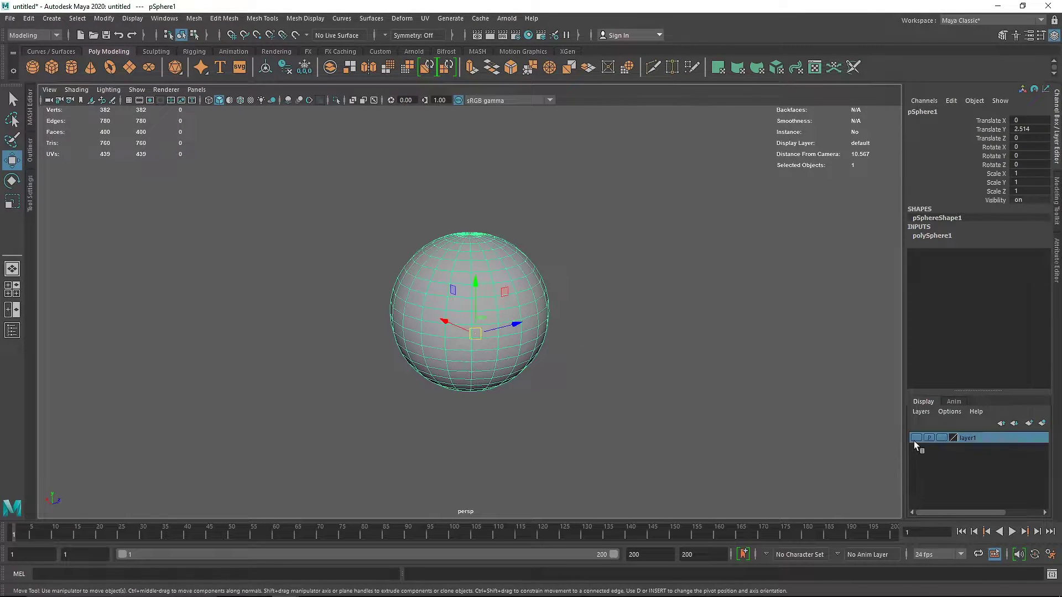
{"action": "left_click", "coordinate": [917, 438]}
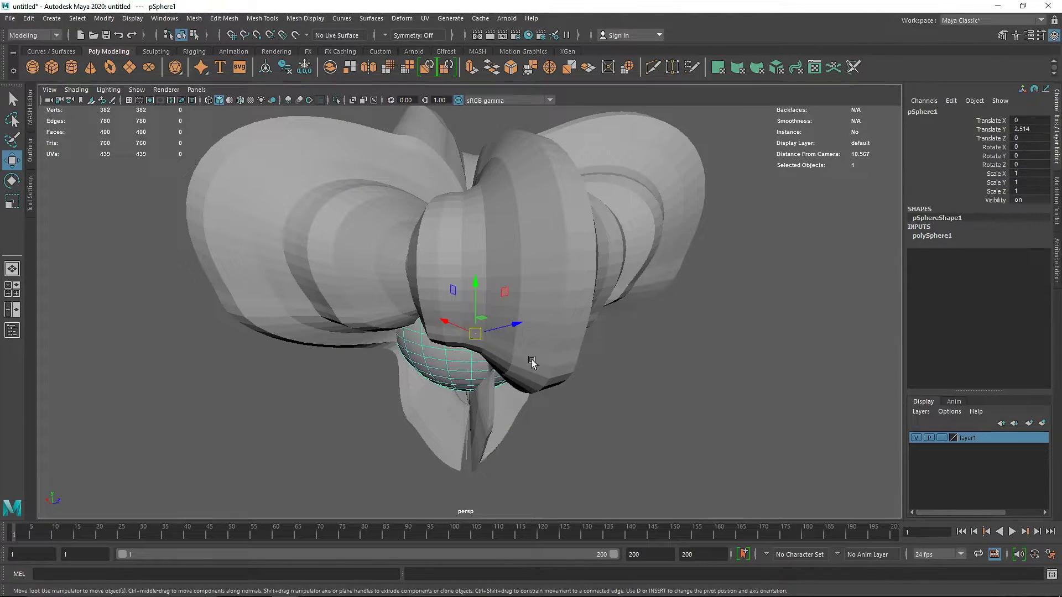
{"action": "key", "text": "Delete"}
Add a lattice deformer to the super shape and set its divisions to 5 in every direction
{"action": "left_click", "coordinate": [570, 215]}
{"action": "scroll", "coordinate": [479, 268], "scroll_direction": "down", "scroll_amount": 1}
{"action": "left_click_drag", "start_coordinate": [479, 268], "coordinate": [553, 332], "text": "alt"}
{"action": "scroll", "coordinate": [474, 325], "scroll_direction": "down", "scroll_amount": 4}
{"action": "left_click", "coordinate": [402, 19]}
{"action": "left_click", "coordinate": [420, 102]}
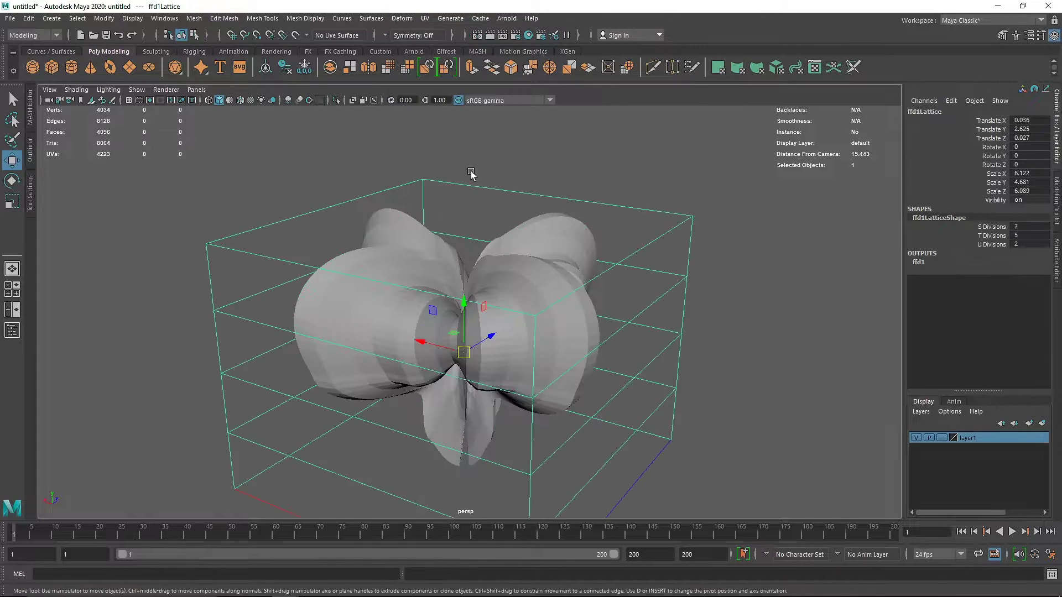
{"action": "left_click_drag", "start_coordinate": [713, 287], "coordinate": [738, 304], "text": "alt"}
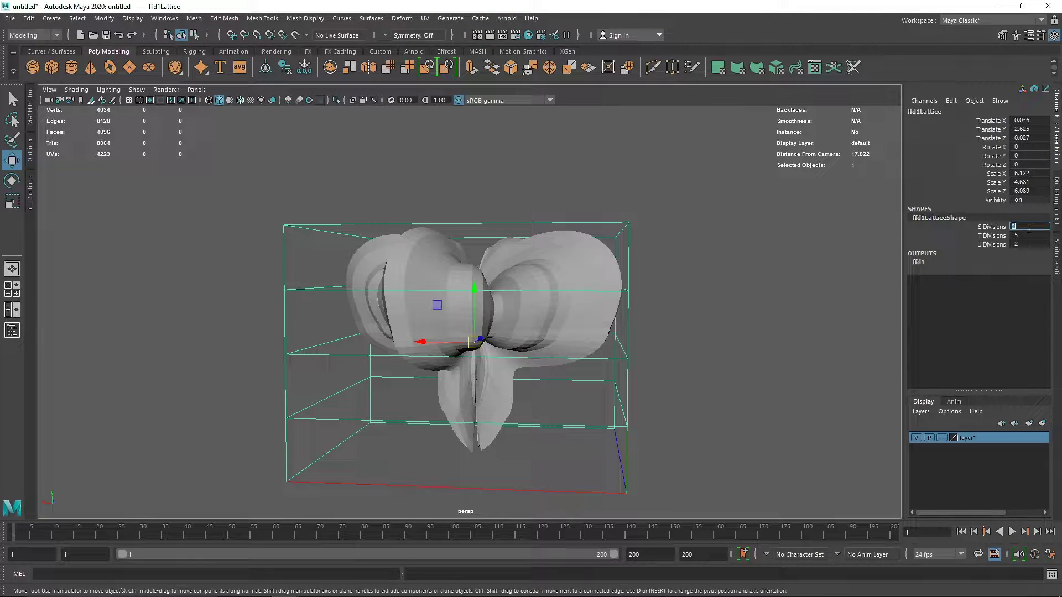
{"action": "key", "text": "Return"}
{"action": "left_click", "coordinate": [734, 277]}
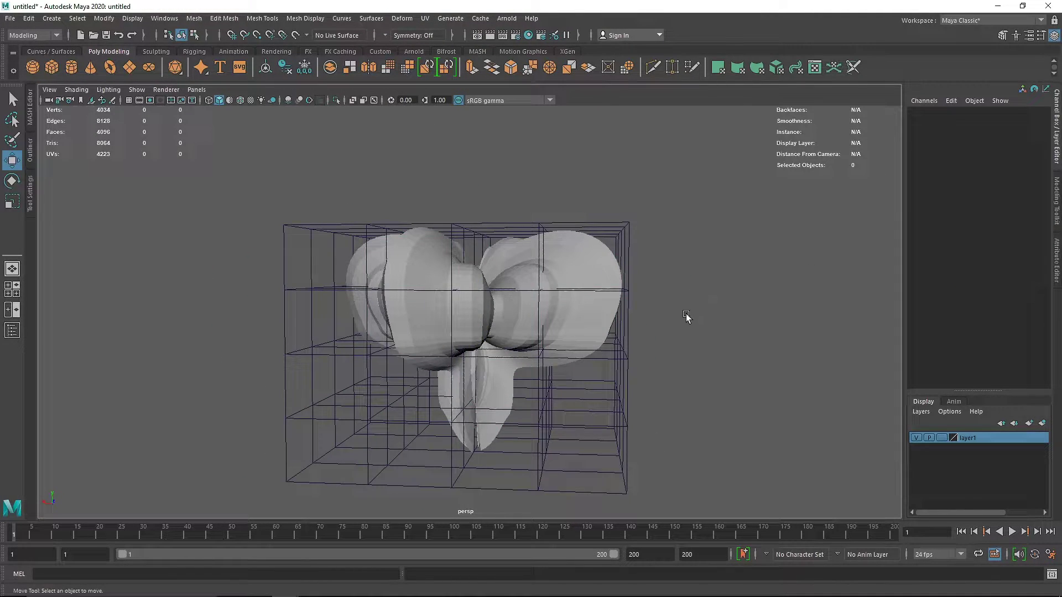
Set the S, T and U divisions of the super shape's lattice to 10
{"action": "left_click_drag", "start_coordinate": [688, 310], "coordinate": [612, 386], "text": "alt"}
{"action": "left_click", "coordinate": [652, 316]}
{"action": "left_click_drag", "start_coordinate": [652, 316], "coordinate": [559, 374], "text": "alt"}
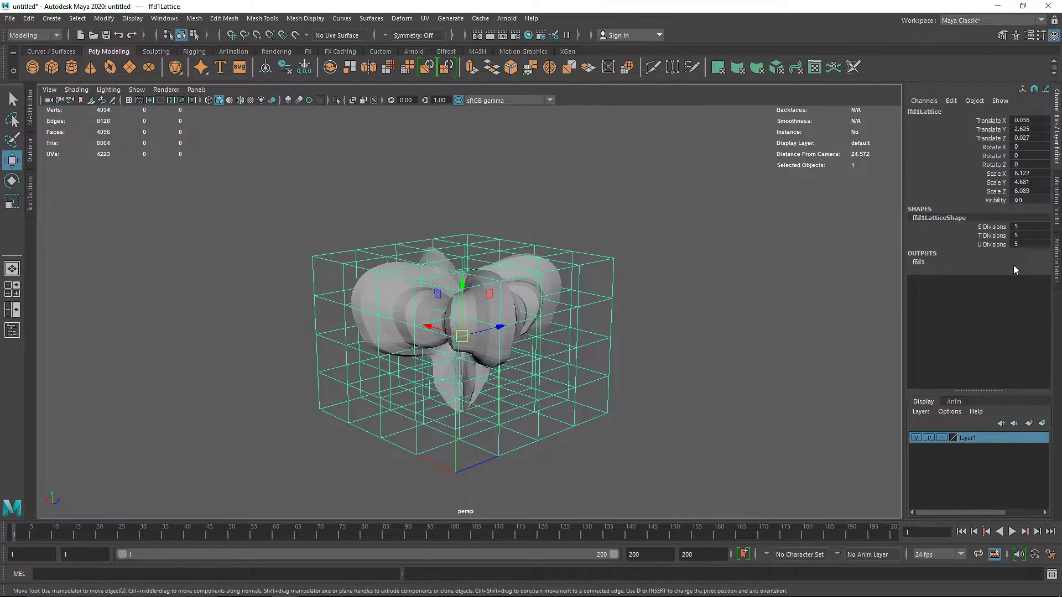
{"action": "left_click", "coordinate": [1034, 235]}
{"action": "type", "text": "10"}
{"action": "left_click", "coordinate": [1028, 226]}
{"action": "left_click", "coordinate": [761, 212]}
Switch the 10-division lattice to point editing and pull one upper corner's points outward with soft selection
{"action": "left_click", "coordinate": [569, 307]}
{"action": "left_click_drag", "start_coordinate": [569, 307], "coordinate": [652, 309], "text": "alt"}
{"action": "scroll", "coordinate": [415, 296], "scroll_direction": "up", "scroll_amount": 4}
{"action": "right_click_drag", "start_coordinate": [651, 210], "coordinate": [519, 163]}
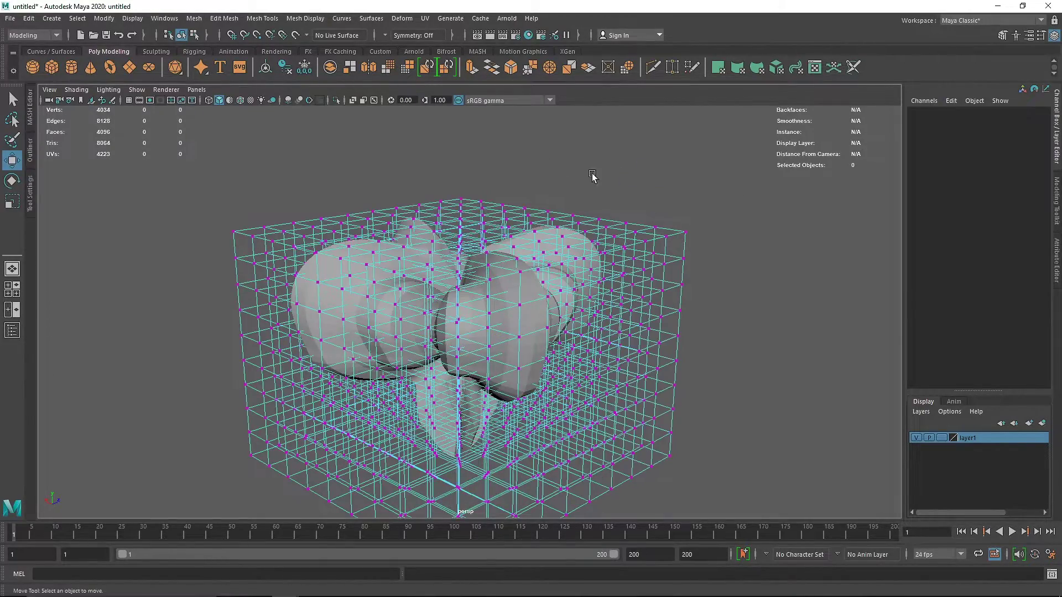
{"action": "left_click_drag", "start_coordinate": [633, 220], "coordinate": [702, 287]}
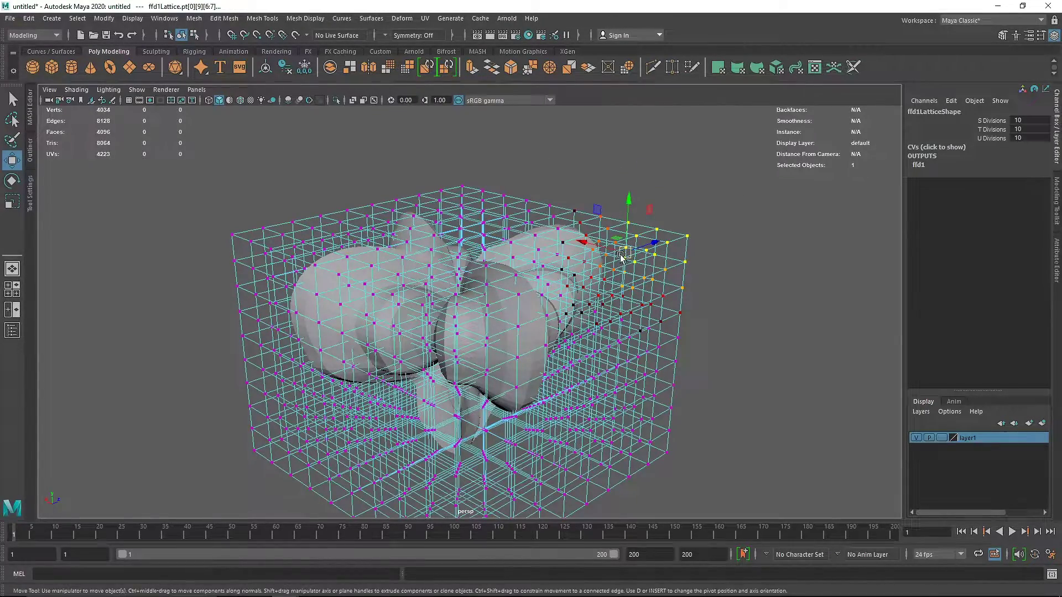
{"action": "left_click_drag", "start_coordinate": [618, 256], "coordinate": [753, 240]}
Pull further groups of side lattice points outward around the super shape, undoing one move along the way
{"action": "left_click_drag", "start_coordinate": [630, 276], "coordinate": [572, 263], "text": "alt"}
{"action": "left_click_drag", "start_coordinate": [278, 283], "coordinate": [184, 250]}
{"action": "left_click_drag", "start_coordinate": [431, 282], "coordinate": [543, 307], "text": "alt"}
{"action": "left_click_drag", "start_coordinate": [559, 290], "coordinate": [666, 354]}
{"action": "left_click_drag", "start_coordinate": [606, 329], "coordinate": [741, 332]}
{"action": "left_click_drag", "start_coordinate": [338, 243], "coordinate": [237, 184]}
{"action": "left_click_drag", "start_coordinate": [353, 282], "coordinate": [411, 311], "text": "alt"}
{"action": "key", "text": "ctrl+z"}
{"action": "left_click_drag", "start_coordinate": [301, 243], "coordinate": [206, 286]}
Stretch the lower lattice points far downward and pull a group of upper points upward
{"action": "left_click_drag", "start_coordinate": [332, 326], "coordinate": [437, 265], "text": "alt"}
{"action": "middle_click_drag", "start_coordinate": [448, 332], "coordinate": [438, 252], "text": "alt"}
{"action": "left_click_drag", "start_coordinate": [507, 383], "coordinate": [464, 354]}
{"action": "left_click_drag", "start_coordinate": [453, 387], "coordinate": [438, 327], "text": "alt"}
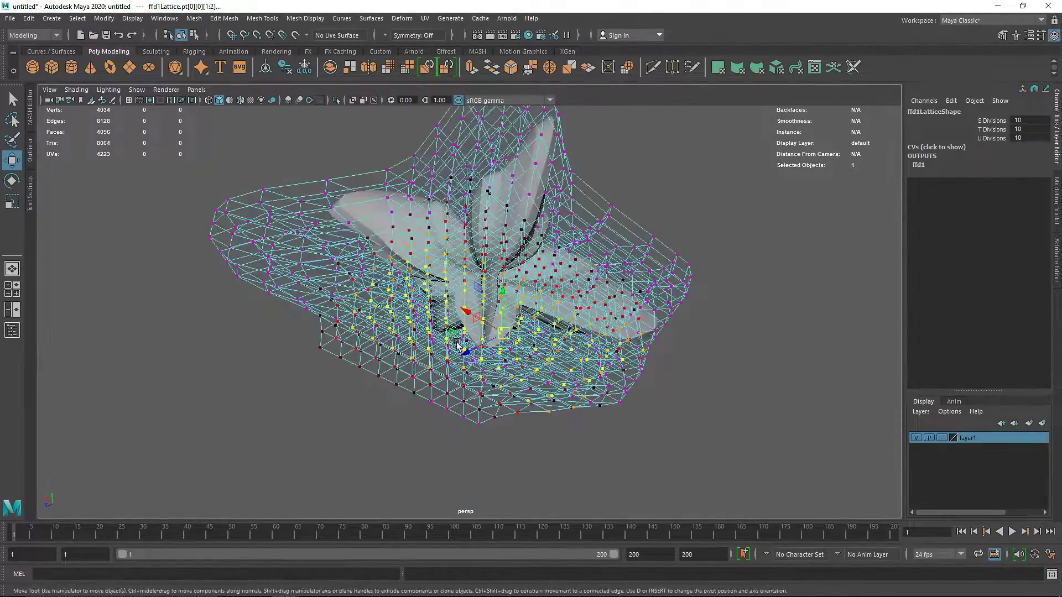
{"action": "left_click_drag", "start_coordinate": [502, 293], "coordinate": [542, 420]}
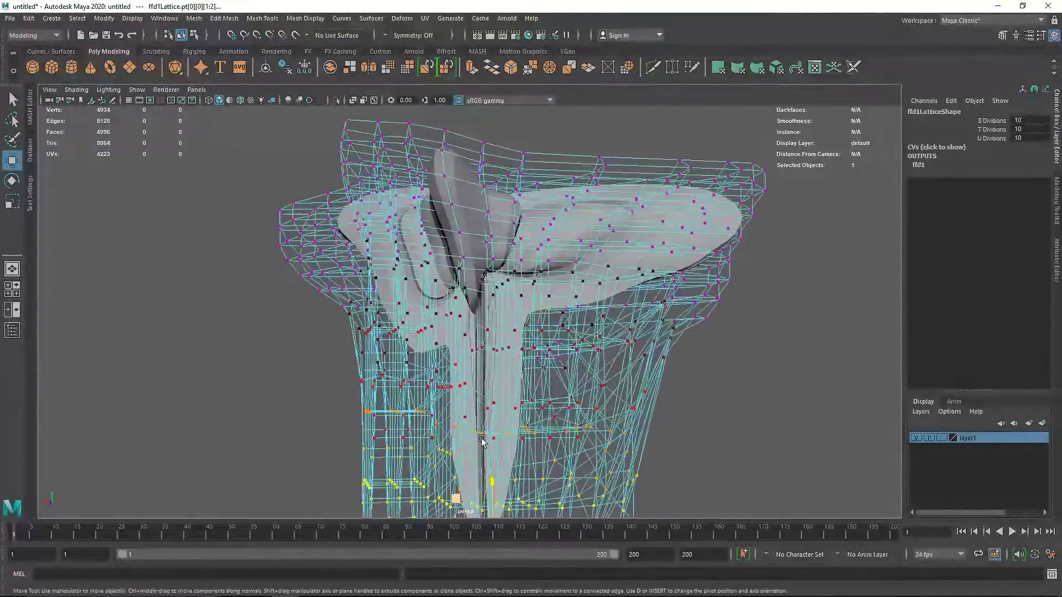
{"action": "scroll", "coordinate": [531, 359], "scroll_direction": "down", "scroll_amount": 4}
{"action": "left_click_drag", "start_coordinate": [525, 310], "coordinate": [532, 264], "text": "alt"}
{"action": "left_click_drag", "start_coordinate": [543, 222], "coordinate": [545, 147]}
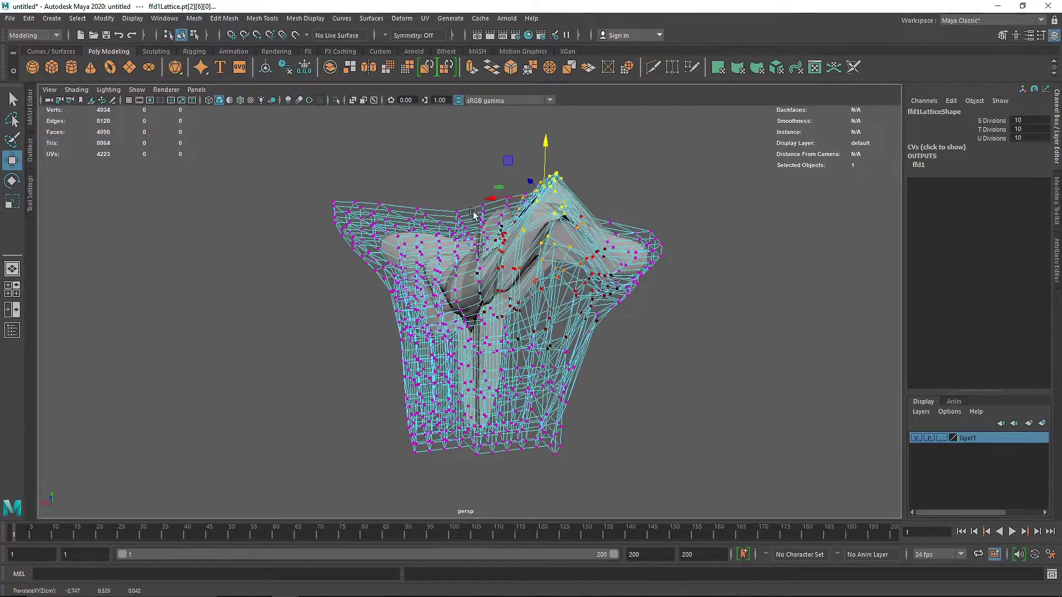
Return the lattice to object mode and select the deformed super shape for inspection
{"action": "left_click_drag", "start_coordinate": [476, 193], "coordinate": [580, 254], "text": "alt"}
{"action": "right_click_drag", "start_coordinate": [498, 184], "coordinate": [614, 143]}
{"action": "left_click", "coordinate": [637, 137]}
{"action": "left_click_drag", "start_coordinate": [637, 138], "coordinate": [382, 250], "text": "alt"}
{"action": "left_click", "coordinate": [380, 249]}
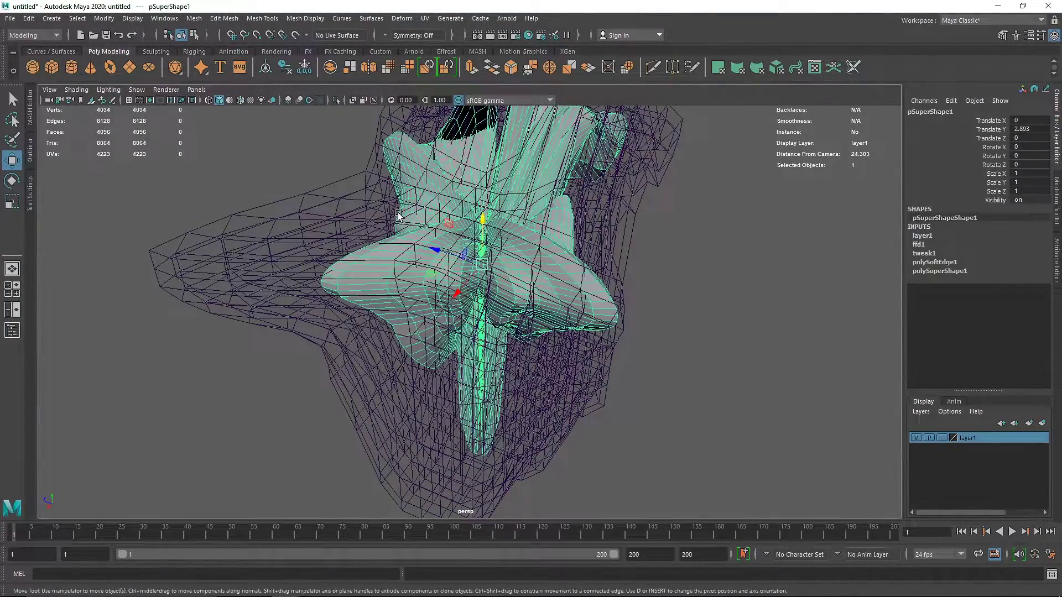
Select the distorted 10-division lattice and delete it
{"action": "left_click", "coordinate": [772, 193]}
{"action": "left_click", "coordinate": [652, 161]}
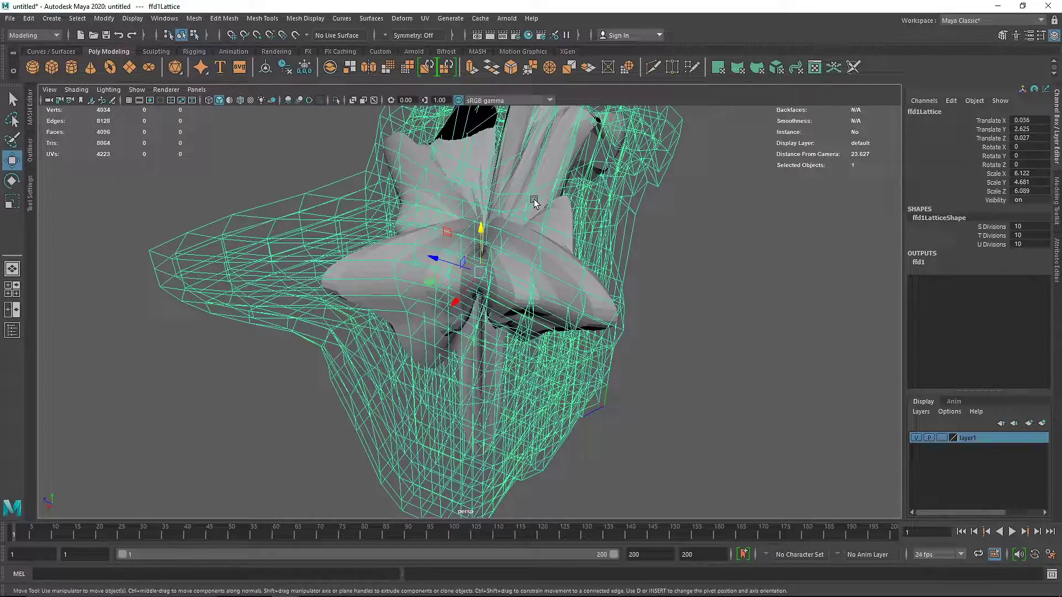
{"action": "left_click_drag", "start_coordinate": [569, 215], "coordinate": [472, 313], "text": "alt"}
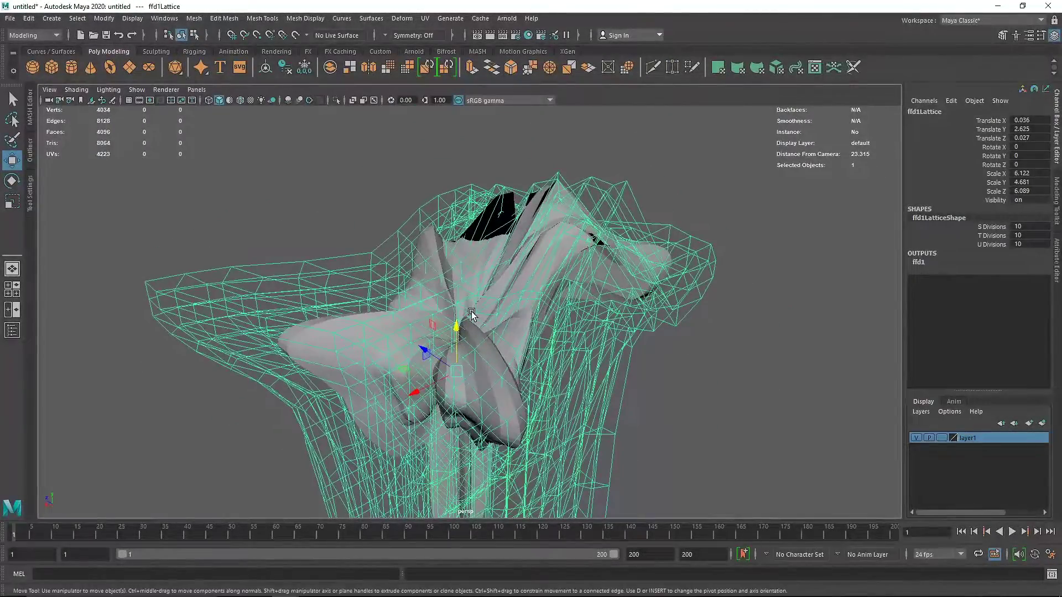
{"action": "key", "text": "Delete"}
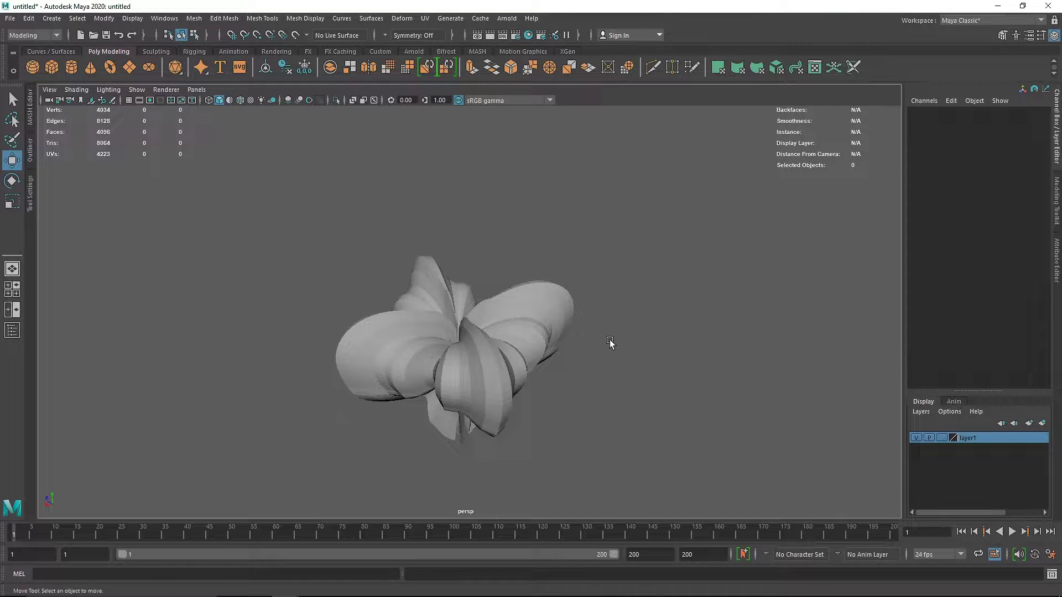
Add a new lattice deformer to the super shape with S, T and U divisions of 5
{"action": "left_click", "coordinate": [477, 331]}
{"action": "left_click_drag", "start_coordinate": [477, 330], "coordinate": [619, 315], "text": "alt"}
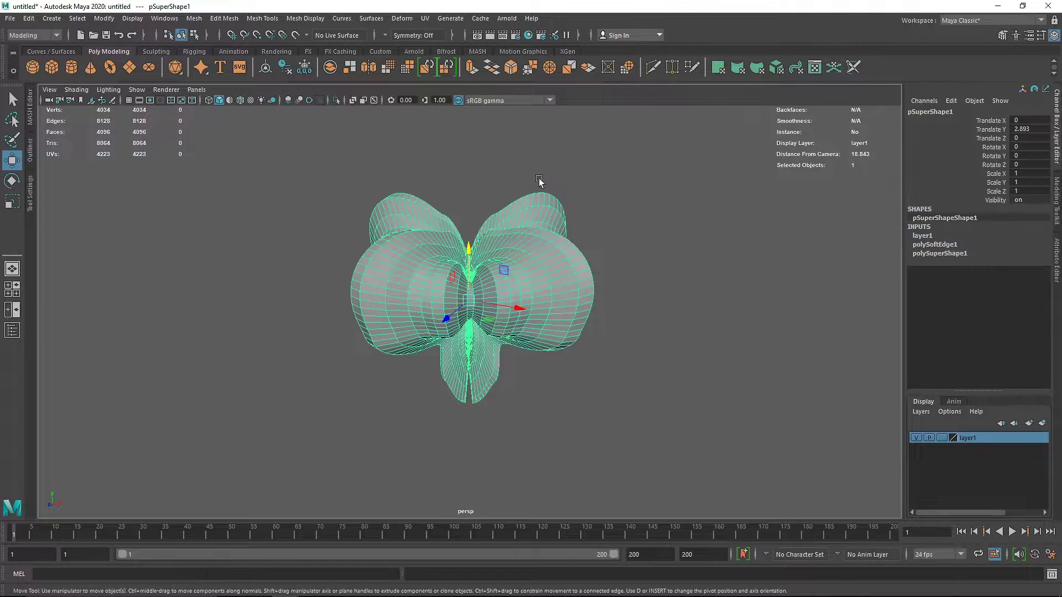
{"action": "left_click", "coordinate": [393, 18]}
{"action": "left_click", "coordinate": [437, 103]}
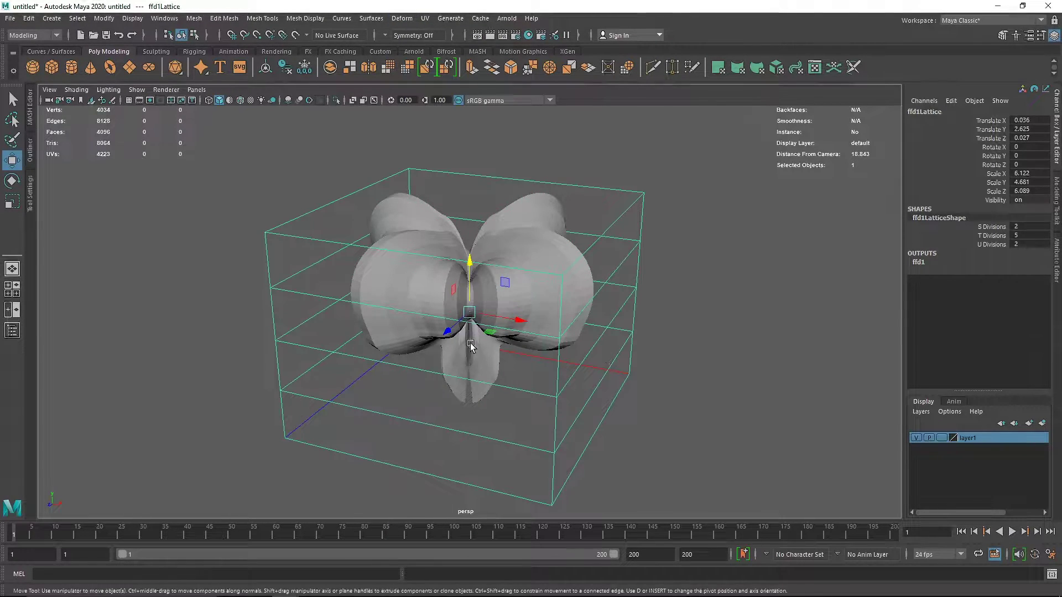
{"action": "left_click_drag", "start_coordinate": [479, 349], "coordinate": [590, 314], "text": "alt"}
{"action": "type", "text": "5"}
{"action": "key", "text": "Return"}
{"action": "left_click", "coordinate": [680, 310]}
Switch the new lattice to point editing and pull one upper corner's points outward along X with soft selection
{"action": "left_click", "coordinate": [575, 241]}
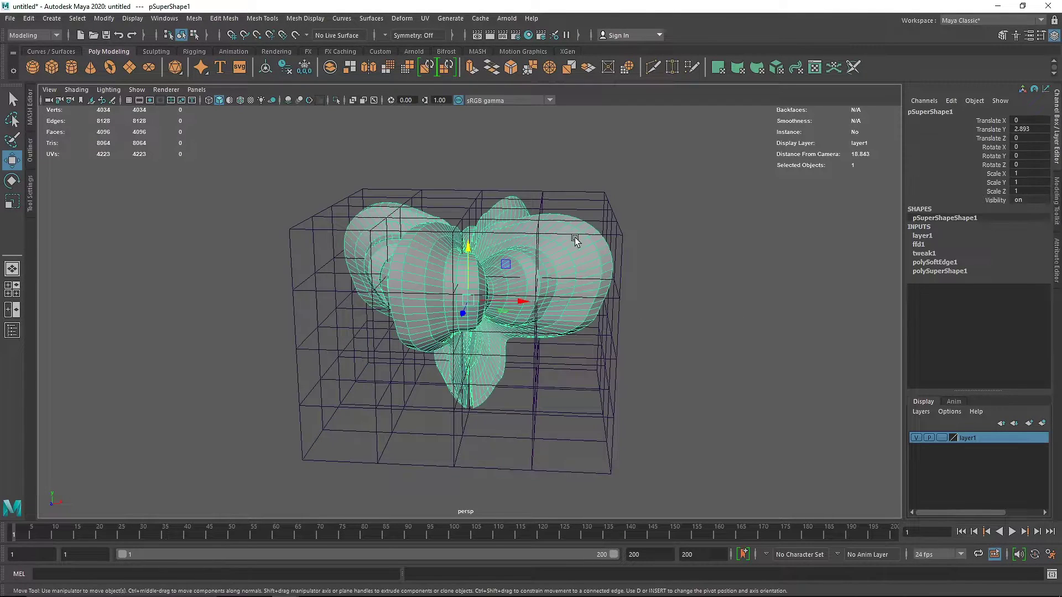
{"action": "left_click", "coordinate": [596, 215]}
{"action": "left_click", "coordinate": [611, 209]}
{"action": "right_click_drag", "start_coordinate": [612, 209], "coordinate": [503, 170]}
{"action": "left_click_drag", "start_coordinate": [581, 176], "coordinate": [646, 266]}
{"action": "left_click_drag", "start_coordinate": [646, 266], "coordinate": [769, 303], "text": "alt"}
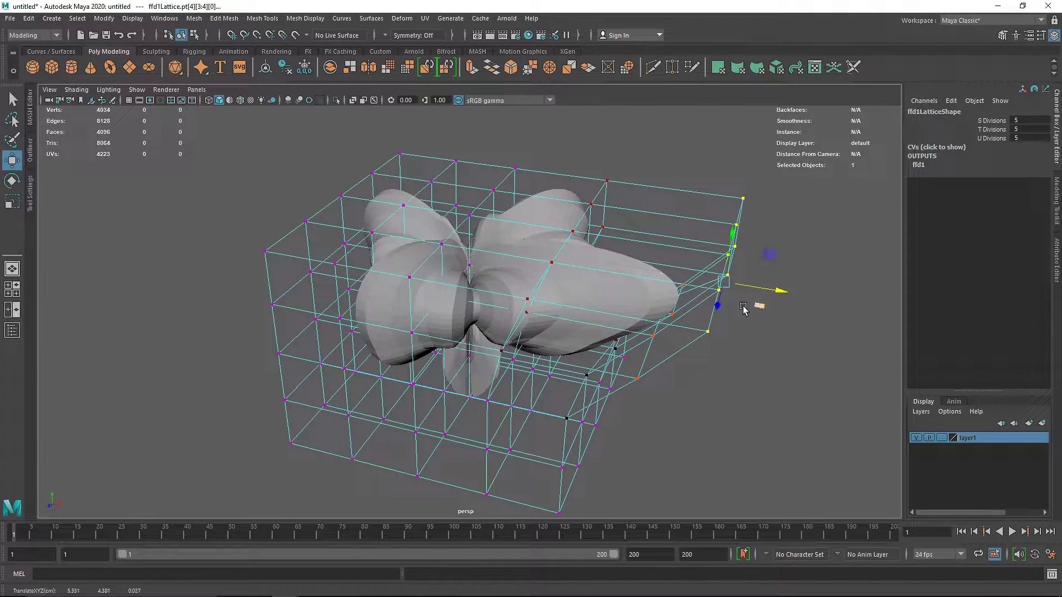
{"action": "left_click_drag", "start_coordinate": [387, 298], "coordinate": [365, 308], "text": "alt"}
{"action": "left_click_drag", "start_coordinate": [246, 209], "coordinate": [209, 312]}
{"action": "scroll", "coordinate": [334, 291], "scroll_direction": "down", "scroll_amount": 4}
{"action": "left_click_drag", "start_coordinate": [390, 293], "coordinate": [421, 280], "text": "alt"}
{"action": "key", "text": "b"}
{"action": "left_click_drag", "start_coordinate": [420, 318], "coordinate": [540, 378]}
{"action": "mouse_move", "coordinate": [464, 330]}
{"action": "left_mouse_down"}
{"action": "mouse_move", "coordinate": [569, 386]}
{"action": "mouse_move", "coordinate": [470, 338]}
{"action": "left_mouse_up"}
{"action": "key", "text": "ctrl+z"}
{"action": "key", "text": "ctrl+z"}
{"action": "key", "text": "ctrl+z"}
{"action": "key", "text": "ctrl+z"}
Pull the upper middle lattice points upward and adjust the soft selection falloff
{"action": "left_click_drag", "start_coordinate": [436, 237], "coordinate": [508, 314]}
{"action": "left_click_drag", "start_coordinate": [483, 247], "coordinate": [467, 131]}
{"action": "key", "text": "b"}
{"action": "left_click_drag", "start_coordinate": [502, 200], "coordinate": [525, 204]}
{"action": "left_click_drag", "start_coordinate": [509, 269], "coordinate": [685, 305], "text": "alt"}
Return the 5-division lattice to object mode and inspect the stretched super shape
{"action": "right_click_drag", "start_coordinate": [621, 246], "coordinate": [740, 185]}
{"action": "left_click", "coordinate": [730, 193]}
{"action": "left_click_drag", "start_coordinate": [578, 258], "coordinate": [508, 313], "text": "alt"}
{"action": "right_click_drag", "start_coordinate": [508, 313], "coordinate": [676, 341], "text": "alt"}
{"action": "left_click_drag", "start_coordinate": [675, 341], "coordinate": [553, 308], "text": "alt"}
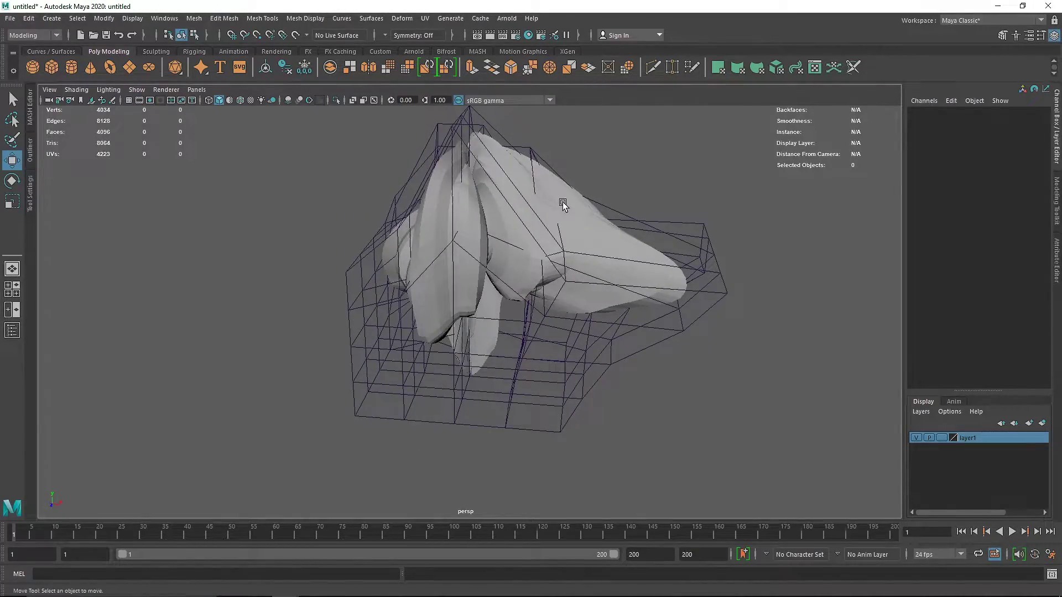
{"action": "left_click_drag", "start_coordinate": [678, 210], "coordinate": [545, 257], "text": "alt"}
Move the super shape along X out of its lattice to about -7.12, and across to about 9.88 on the other side
{"action": "left_click", "coordinate": [531, 231]}
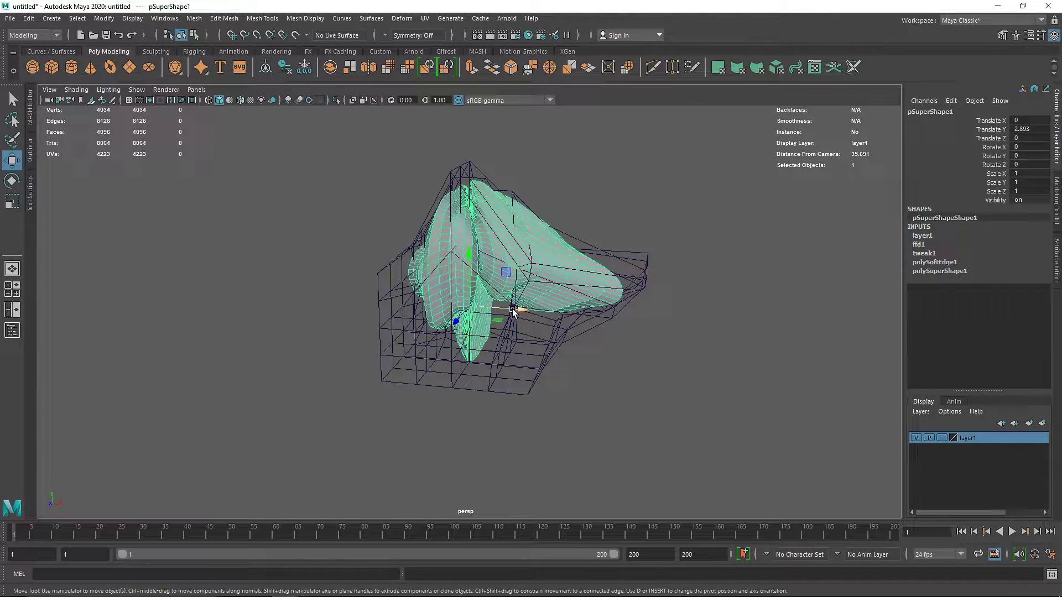
{"action": "left_click_drag", "start_coordinate": [513, 315], "coordinate": [530, 349], "text": "alt"}
{"action": "left_click_drag", "start_coordinate": [517, 308], "coordinate": [407, 315]}
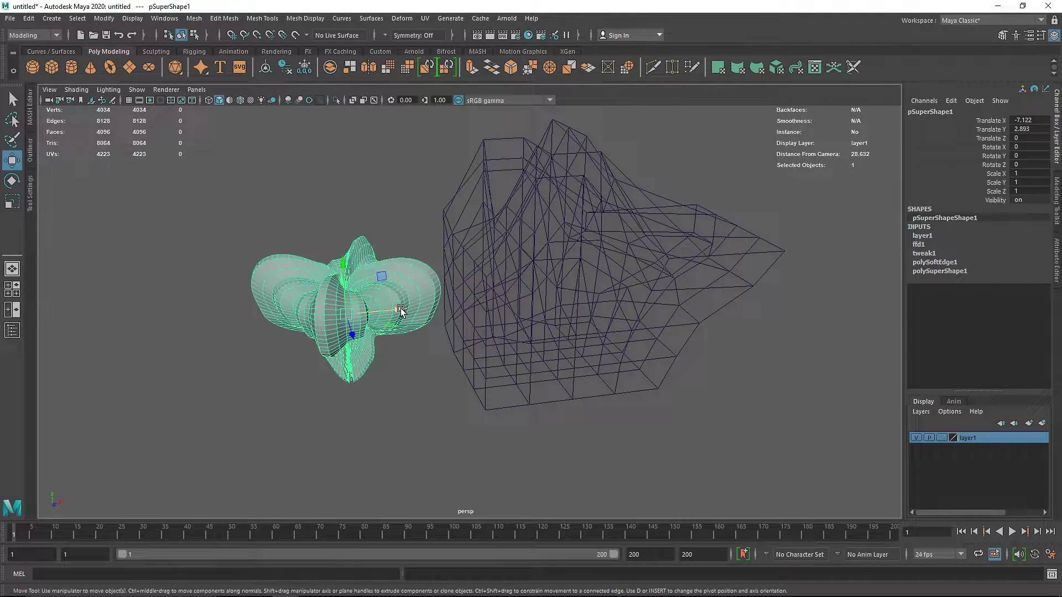
{"action": "left_click_drag", "start_coordinate": [401, 310], "coordinate": [768, 312]}
{"action": "right_click_drag", "start_coordinate": [768, 312], "coordinate": [747, 355], "text": "alt"}
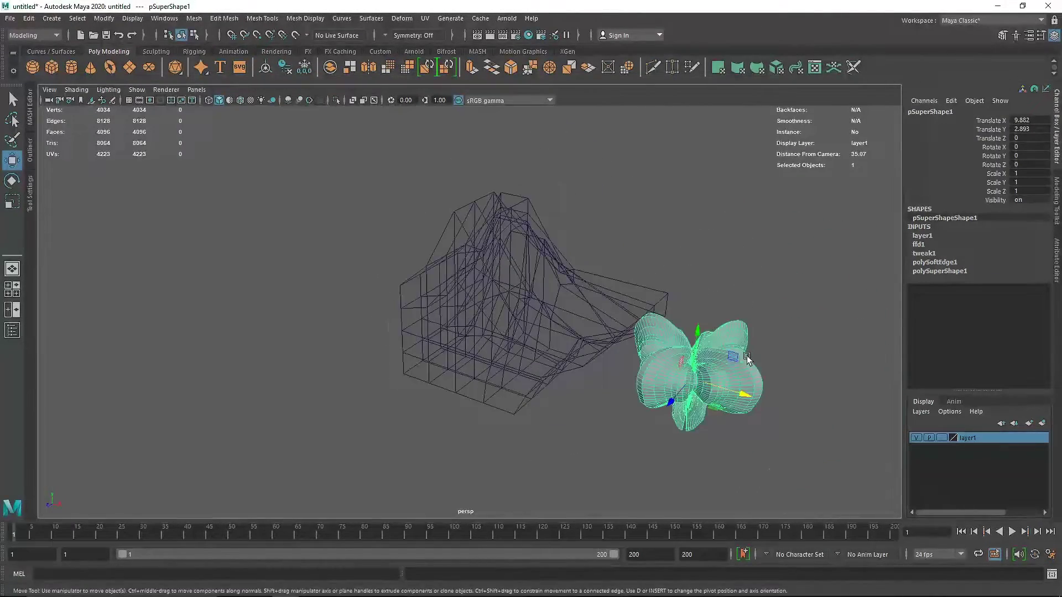
{"action": "middle_click_drag", "start_coordinate": [747, 355], "coordinate": [720, 320], "text": "alt"}
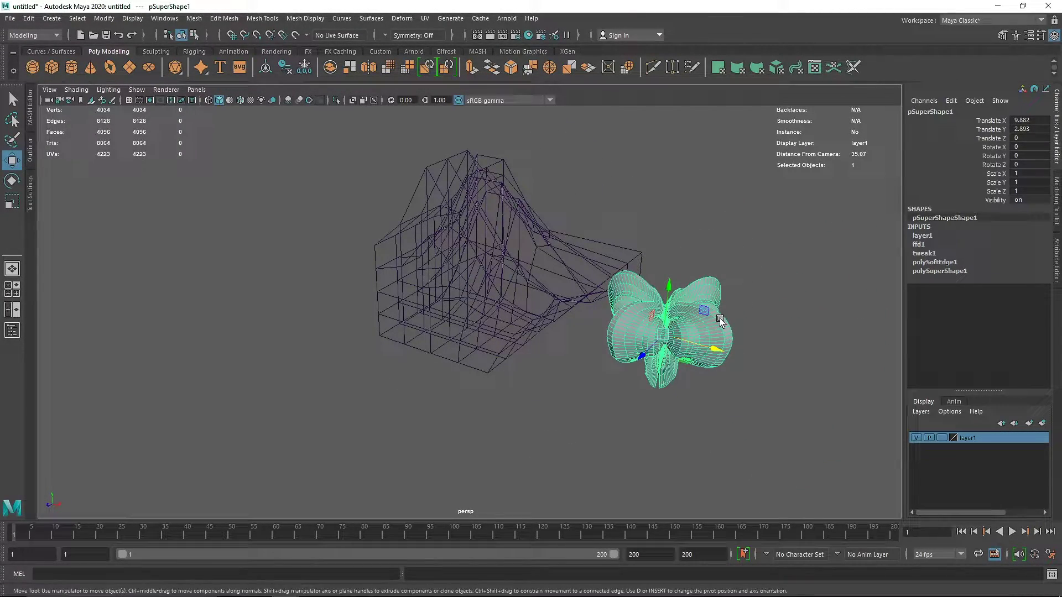
Delete the leftover lattice and move the super shape along X to about 5.85
{"action": "left_click", "coordinate": [503, 324]}
{"action": "key", "text": "Delete"}
{"action": "left_click", "coordinate": [702, 341]}
{"action": "left_click_drag", "start_coordinate": [714, 349], "coordinate": [622, 325]}
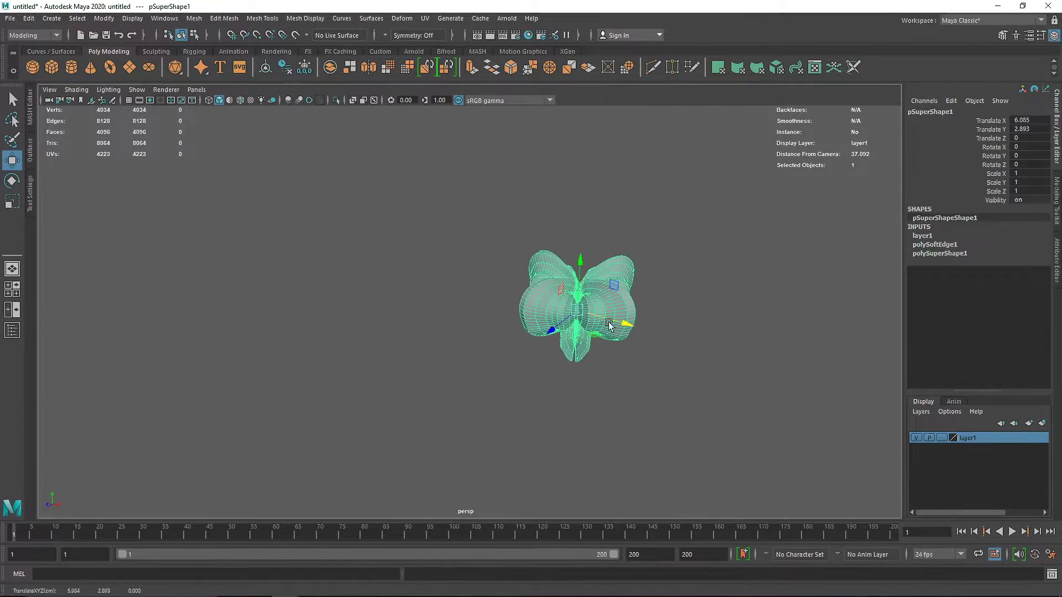
Add a lattice deformer to the moved super shape, frame it and set the lattice divisions to 10
{"action": "left_click", "coordinate": [402, 18]}
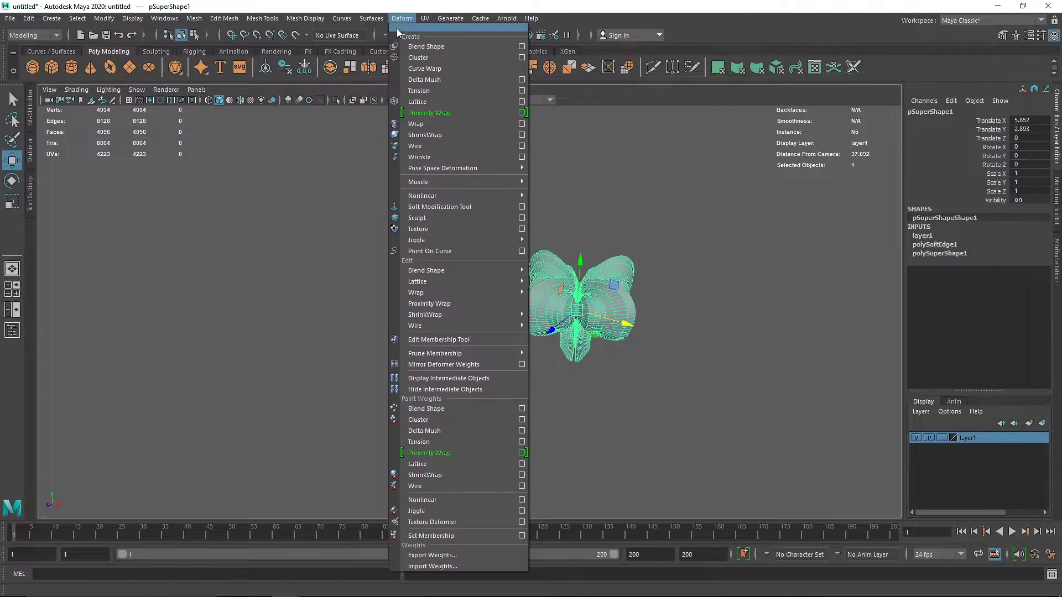
{"action": "left_click", "coordinate": [437, 101]}
{"action": "key", "text": "f"}
{"action": "left_click_drag", "start_coordinate": [612, 338], "coordinate": [557, 331], "text": "alt"}
{"action": "type", "text": "10"}
{"action": "key", "text": "Return"}
{"action": "left_click", "coordinate": [714, 360]}
Switch the lattice to point editing, pull a group of upper points upward and adjust the soft selection falloff
{"action": "right_click_drag", "start_coordinate": [581, 265], "coordinate": [483, 216]}
{"action": "left_click_drag", "start_coordinate": [601, 220], "coordinate": [675, 259]}
{"action": "left_click_drag", "start_coordinate": [516, 324], "coordinate": [459, 156]}
{"action": "key", "text": "b"}
Pull further groups of lattice points outward on different sides of the super shape with soft selection
{"action": "left_click_drag", "start_coordinate": [488, 264], "coordinate": [553, 307], "text": "alt"}
{"action": "left_click_drag", "start_coordinate": [516, 309], "coordinate": [579, 410]}
{"action": "left_click_drag", "start_coordinate": [499, 332], "coordinate": [550, 313], "text": "alt"}
{"action": "left_click_drag", "start_coordinate": [516, 259], "coordinate": [407, 332]}
{"action": "left_click_drag", "start_coordinate": [371, 284], "coordinate": [419, 343]}
{"action": "left_click_drag", "start_coordinate": [385, 301], "coordinate": [215, 304]}
{"action": "scroll", "coordinate": [407, 313], "scroll_direction": "down", "scroll_amount": 5}
Return the lattice to object mode and select the deformed super shape
{"action": "left_click_drag", "start_coordinate": [420, 313], "coordinate": [492, 296], "text": "alt"}
{"action": "right_click_drag", "start_coordinate": [500, 266], "coordinate": [636, 183]}
{"action": "left_click", "coordinate": [635, 188]}
{"action": "mouse_move", "coordinate": [464, 360]}
{"action": "left_mouse_down", "text": "alt"}
{"action": "mouse_move", "coordinate": [501, 376]}
{"action": "mouse_move", "coordinate": [443, 357]}
{"action": "mouse_move", "coordinate": [450, 352]}
{"action": "left_mouse_up", "text": "alt"}
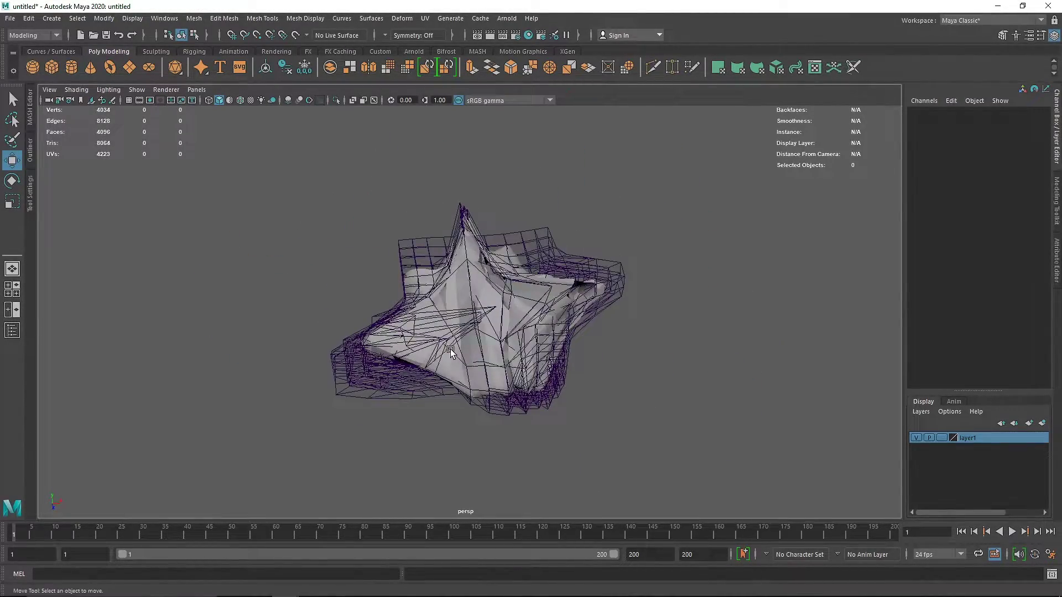
{"action": "left_click", "coordinate": [486, 290]}
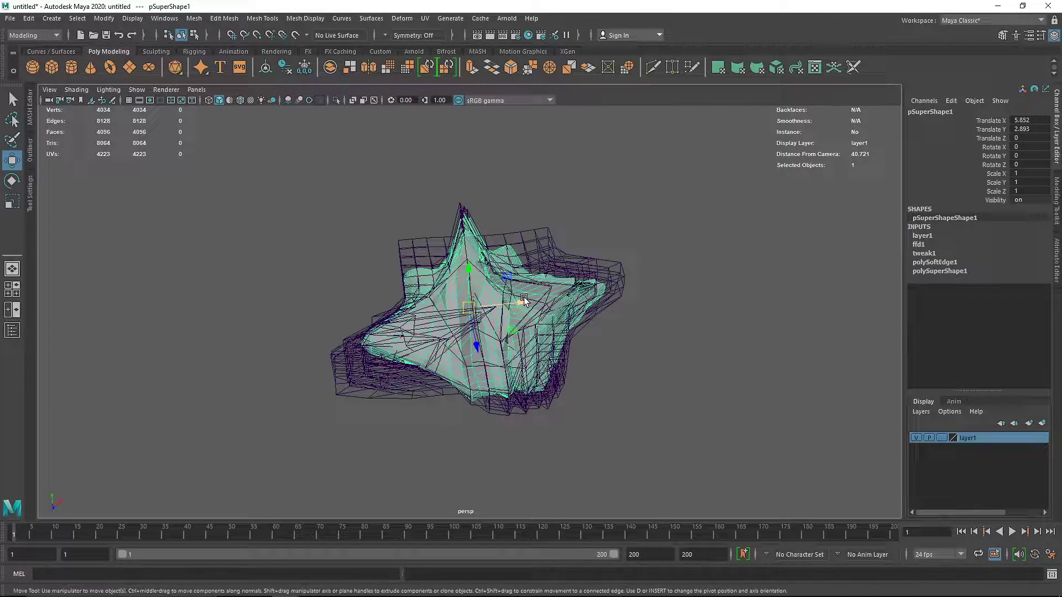
Move the super shape along X through its lattice and out the other side, then delete both the shape and the lattice
{"action": "left_click_drag", "start_coordinate": [524, 300], "coordinate": [393, 317]}
{"action": "left_click_drag", "start_coordinate": [341, 360], "coordinate": [562, 322], "text": "alt"}
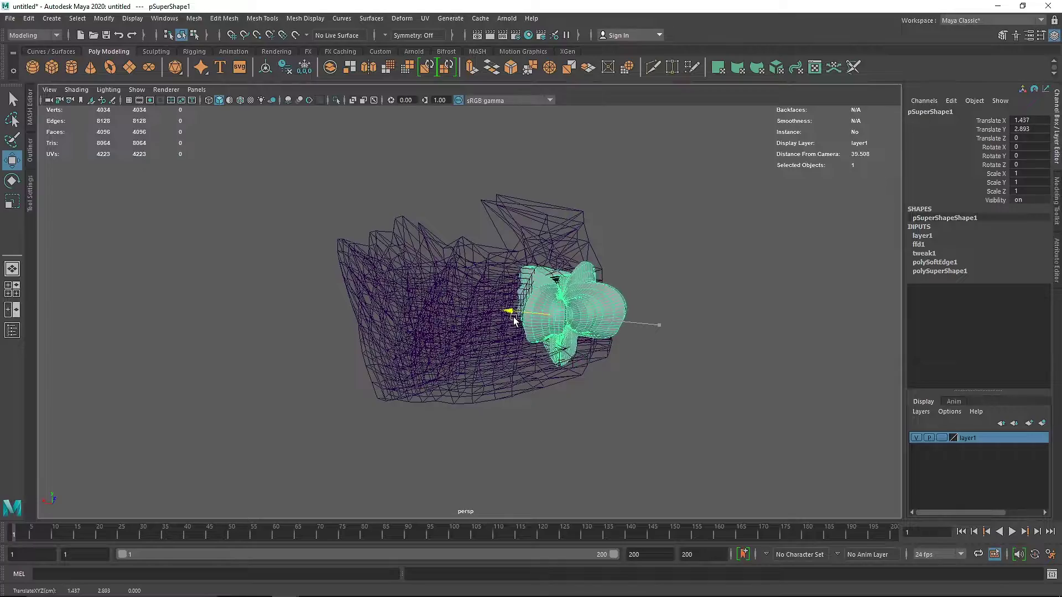
{"action": "left_click_drag", "start_coordinate": [482, 321], "coordinate": [256, 327]}
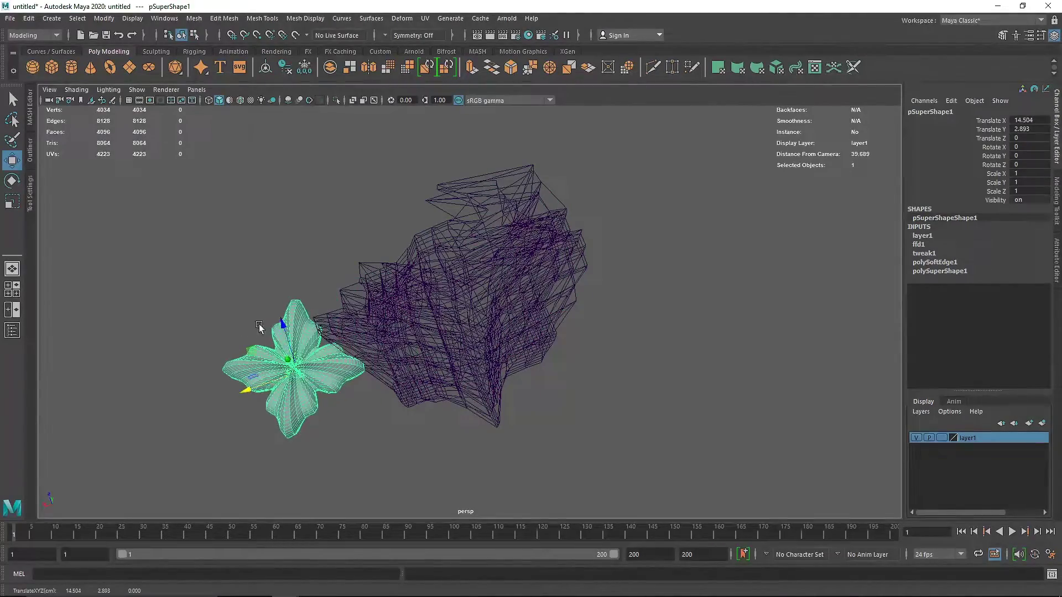
{"action": "left_click_drag", "start_coordinate": [339, 348], "coordinate": [560, 329], "text": "alt"}
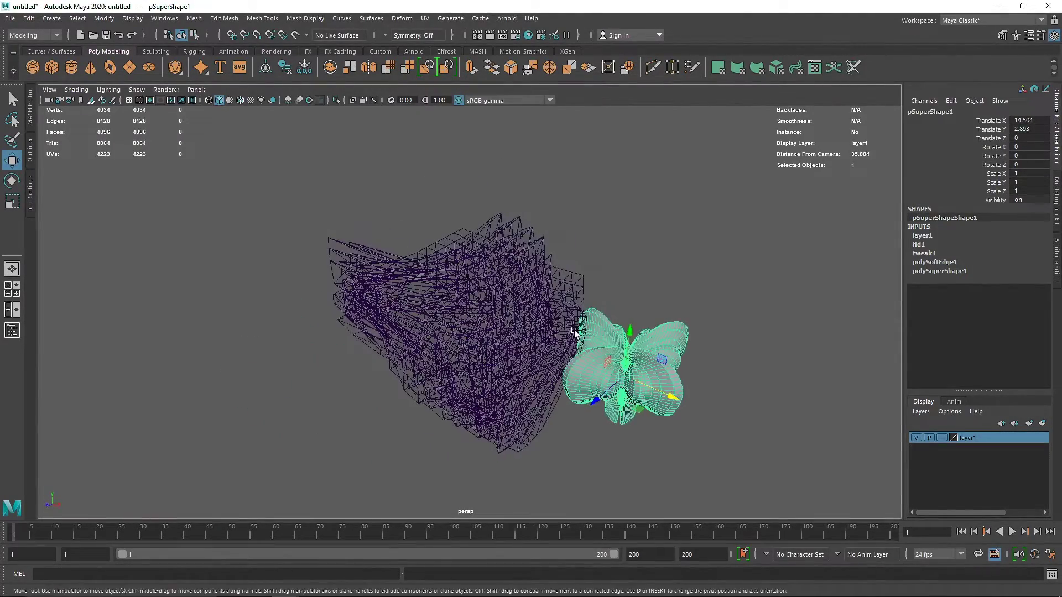
{"action": "left_click_drag", "start_coordinate": [661, 387], "coordinate": [494, 336]}
{"action": "left_click_drag", "start_coordinate": [552, 305], "coordinate": [531, 330]}
{"action": "key", "text": "Delete"}
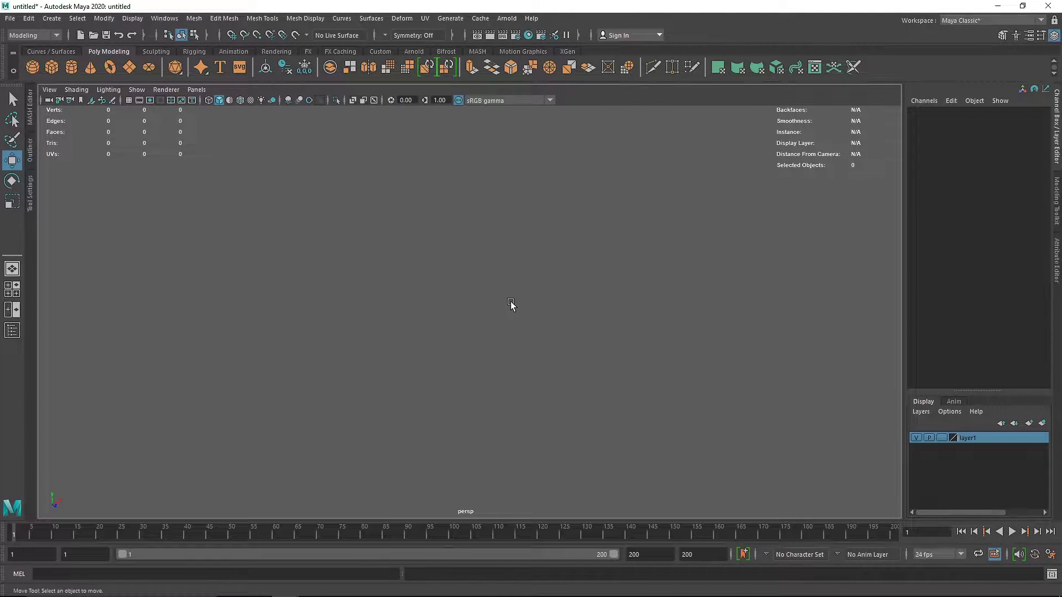
Create a polygon cylinder, add a lattice deformer to it and frame it in the view
{"action": "left_click", "coordinate": [72, 67]}
{"action": "left_click", "coordinate": [402, 18]}
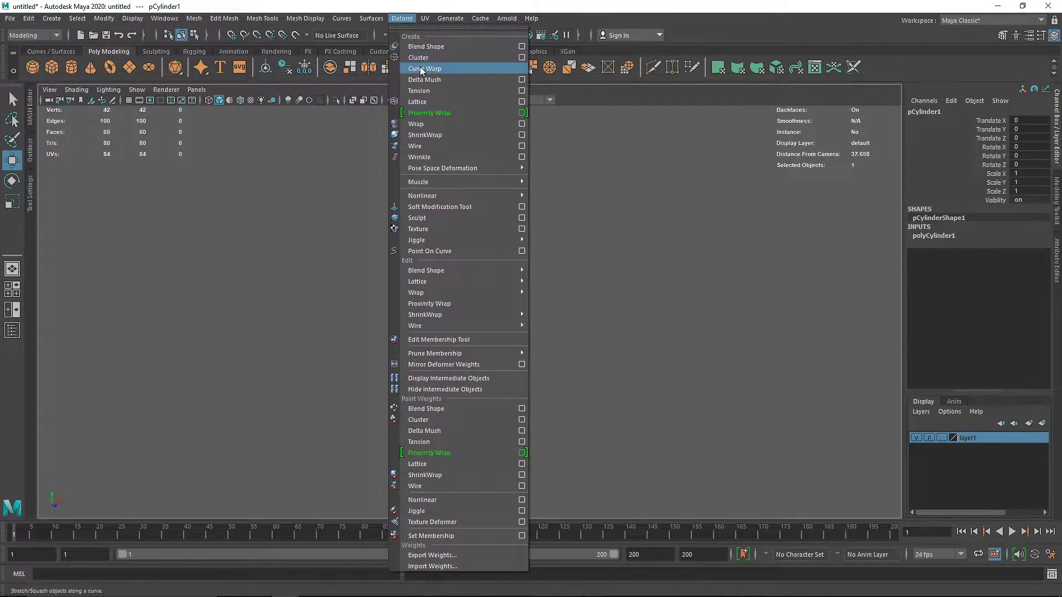
{"action": "left_click", "coordinate": [423, 88]}
{"action": "key", "text": "f"}
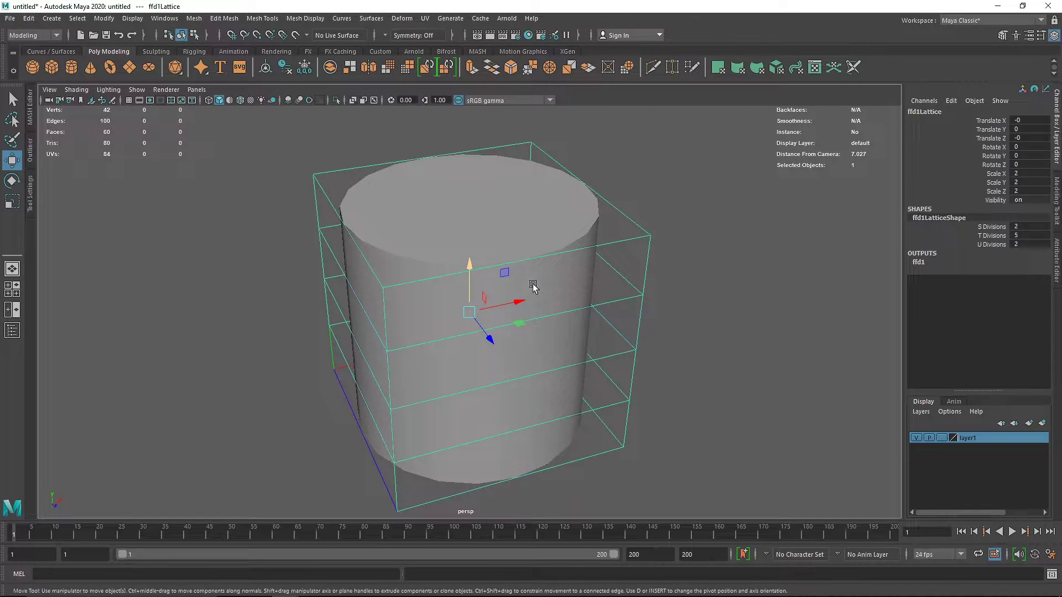
Set the cylinder lattice's S, T and U divisions to 5 and switch it to lattice point editing
{"action": "type", "text": "5"}
{"action": "left_click", "coordinate": [718, 294]}
{"action": "left_click", "coordinate": [585, 248]}
{"action": "right_click_drag", "start_coordinate": [587, 251], "coordinate": [531, 212]}
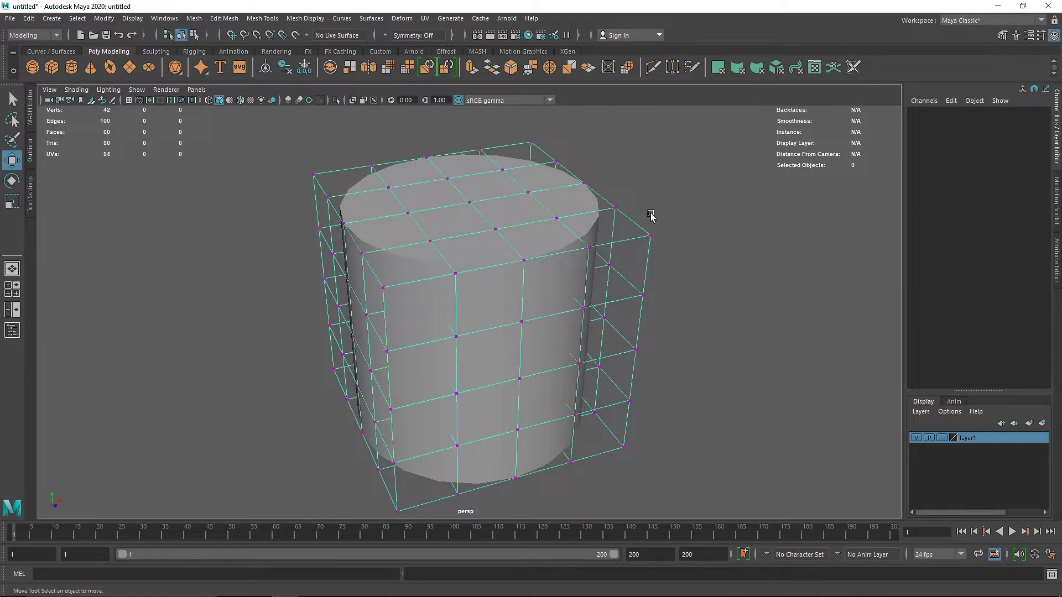
Pull the upper corner and rim points on one side of the cylinder's lattice outward with soft selection
{"action": "left_click", "coordinate": [650, 235]}
{"action": "left_click_drag", "start_coordinate": [651, 236], "coordinate": [685, 231]}
{"action": "left_click_drag", "start_coordinate": [665, 296], "coordinate": [595, 295], "text": "alt"}
{"action": "left_click", "coordinate": [572, 181]}
{"action": "left_click_drag", "start_coordinate": [573, 181], "coordinate": [722, 193]}
Push the lattice's middle side points inward and pull its lower points outward, then clear the point selection
{"action": "left_click_drag", "start_coordinate": [664, 285], "coordinate": [612, 301]}
{"action": "left_click", "coordinate": [604, 400]}
{"action": "left_click_drag", "start_coordinate": [603, 399], "coordinate": [541, 380]}
{"action": "left_click_drag", "start_coordinate": [534, 419], "coordinate": [664, 465]}
{"action": "left_click_drag", "start_coordinate": [577, 439], "coordinate": [578, 378], "text": "alt"}
{"action": "left_click_drag", "start_coordinate": [685, 475], "coordinate": [658, 365], "text": "alt"}
{"action": "left_click_drag", "start_coordinate": [583, 295], "coordinate": [600, 321]}
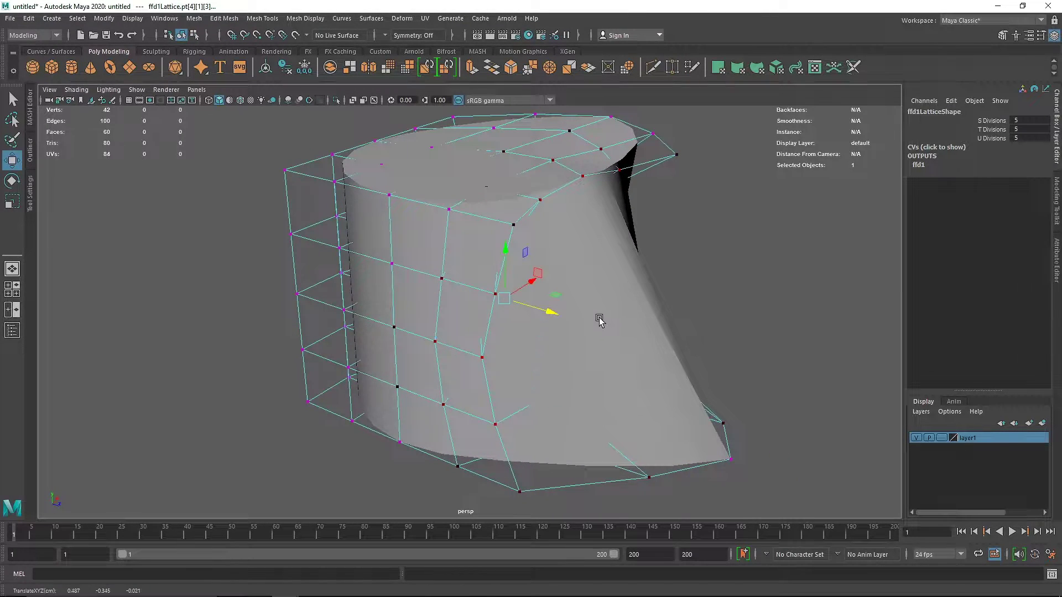
{"action": "left_click_drag", "start_coordinate": [677, 313], "coordinate": [544, 250], "text": "alt"}
{"action": "left_click", "coordinate": [763, 247]}
Select the deformed cylinder and set its height subdivisions to 13
{"action": "left_click_drag", "start_coordinate": [763, 247], "coordinate": [416, 221], "text": "alt"}
{"action": "left_click", "coordinate": [416, 214]}
{"action": "left_click_drag", "start_coordinate": [195, 295], "coordinate": [430, 286], "text": "alt"}
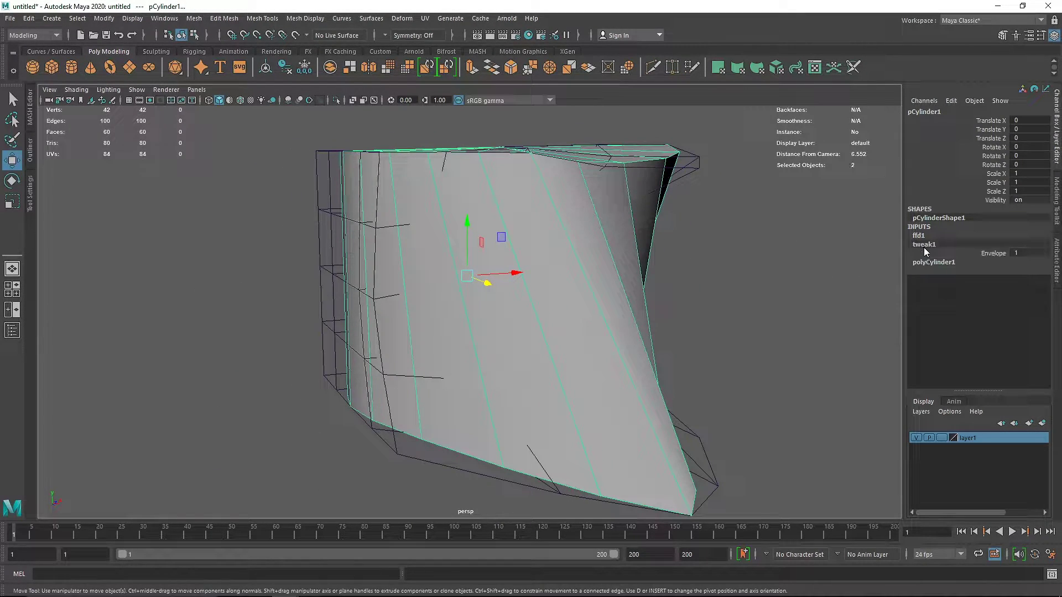
{"action": "left_click", "coordinate": [934, 262]}
{"action": "left_click", "coordinate": [1028, 288]}
{"action": "type", "text": "35"}
{"action": "key", "text": "Return"}
{"action": "left_click", "coordinate": [1036, 289]}
{"action": "type", "text": "13"}
{"action": "key", "text": "Return"}
{"action": "left_click_drag", "start_coordinate": [680, 306], "coordinate": [87, 313], "text": "alt"}
{"action": "left_click_drag", "start_coordinate": [304, 325], "coordinate": [553, 318], "text": "alt"}
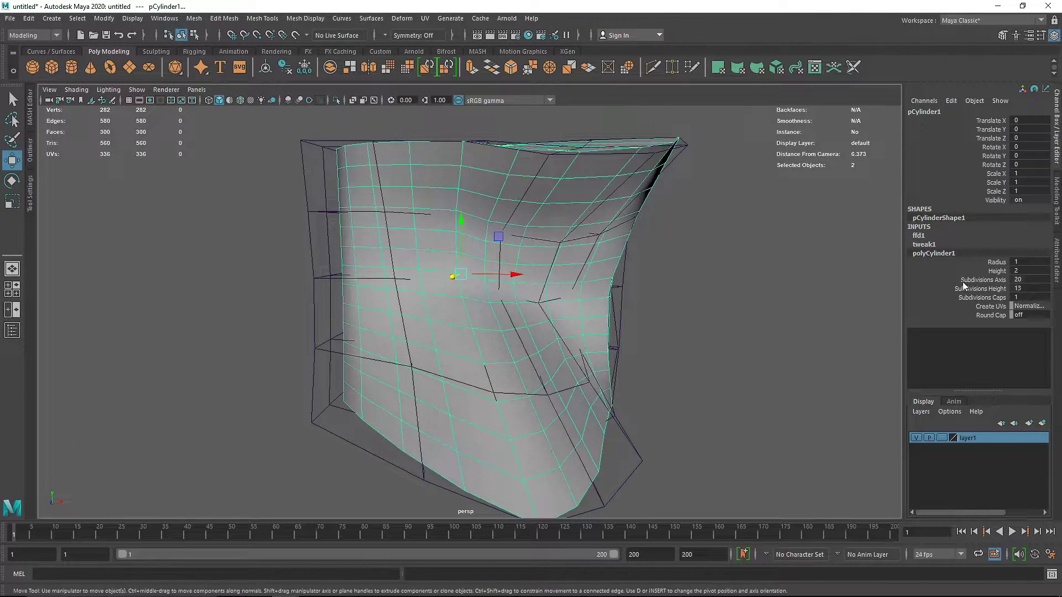
Select the subdivided cylinder and move it along Z by about 2.5 units, out of its deformed lattice
{"action": "left_click", "coordinate": [623, 279]}
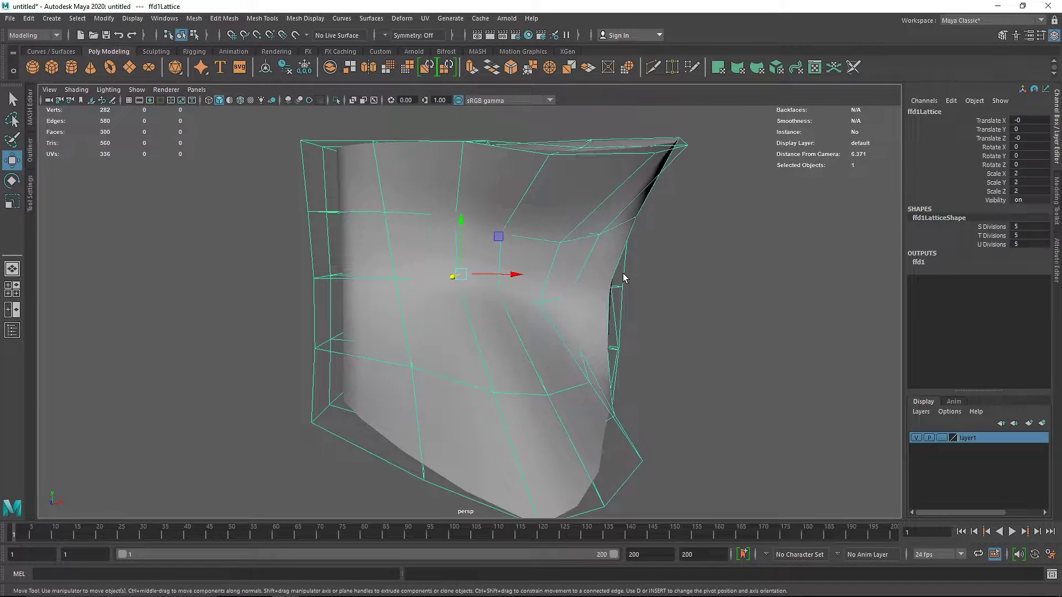
{"action": "left_click", "coordinate": [603, 254]}
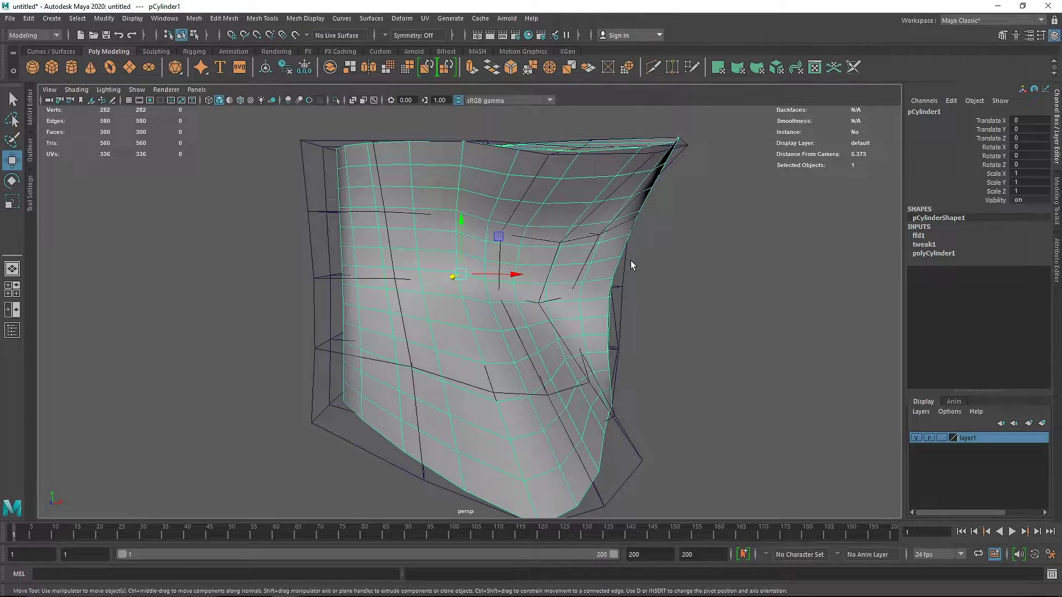
{"action": "right_click_drag", "start_coordinate": [578, 328], "coordinate": [435, 335], "text": "alt"}
{"action": "left_click_drag", "start_coordinate": [435, 335], "coordinate": [504, 333], "text": "alt"}
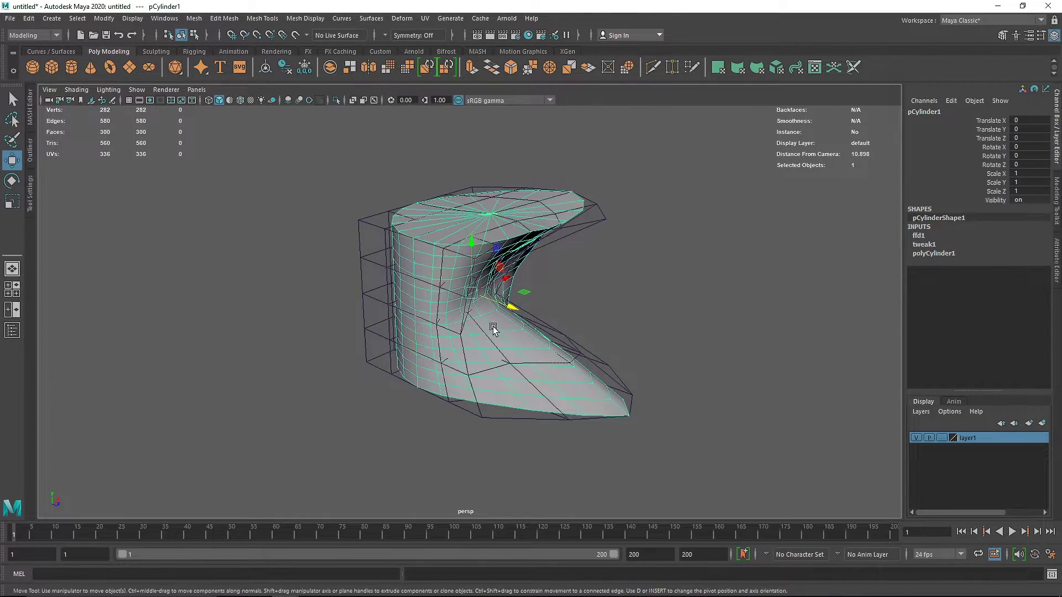
{"action": "right_click_drag", "start_coordinate": [504, 333], "coordinate": [616, 281], "text": "alt"}
{"action": "left_click", "coordinate": [640, 200]}
{"action": "left_click", "coordinate": [480, 228]}
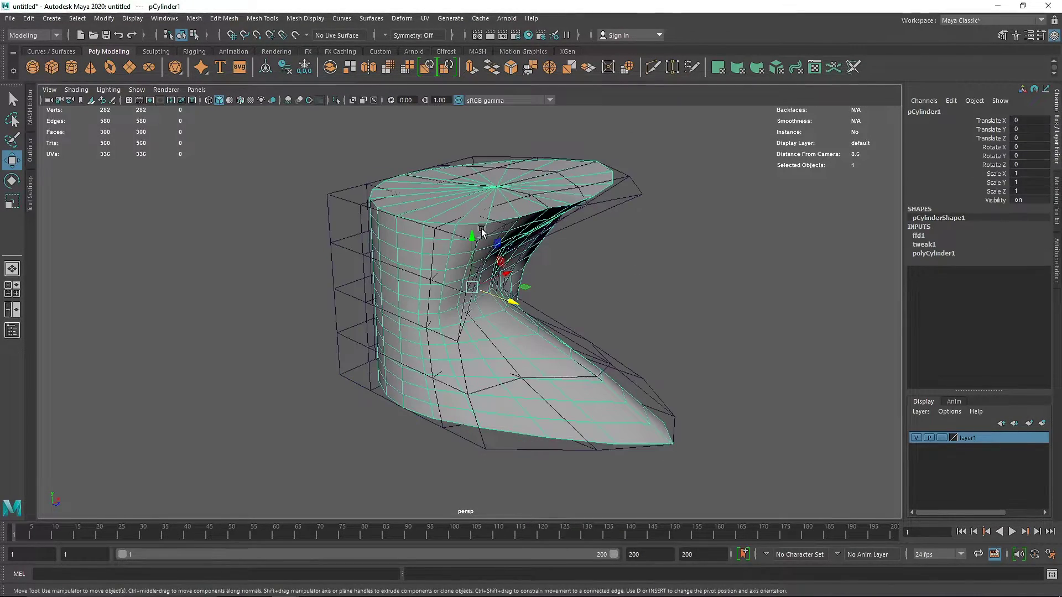
{"action": "left_click_drag", "start_coordinate": [511, 300], "coordinate": [711, 348]}
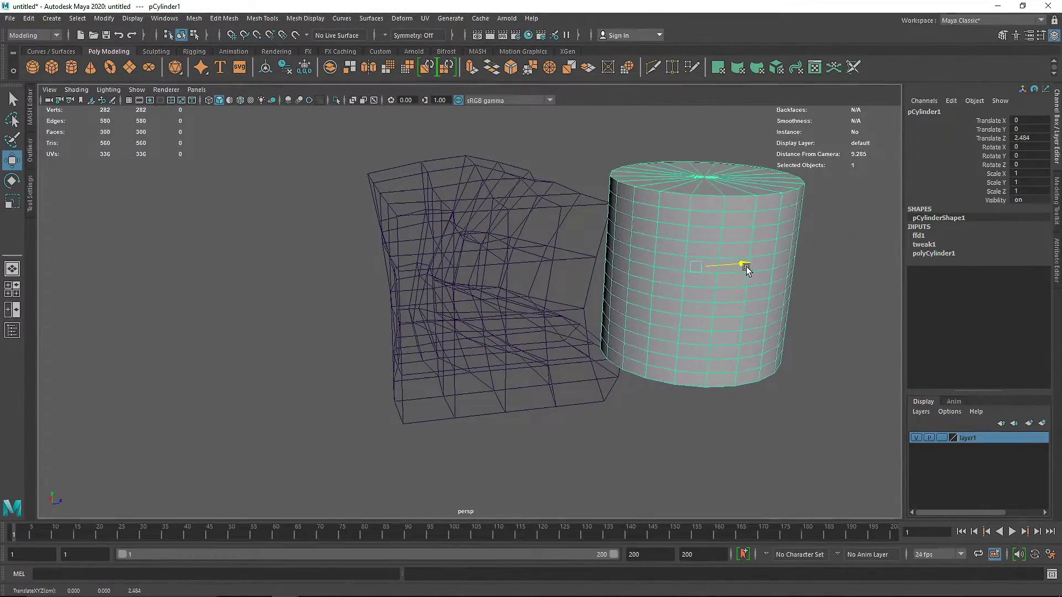
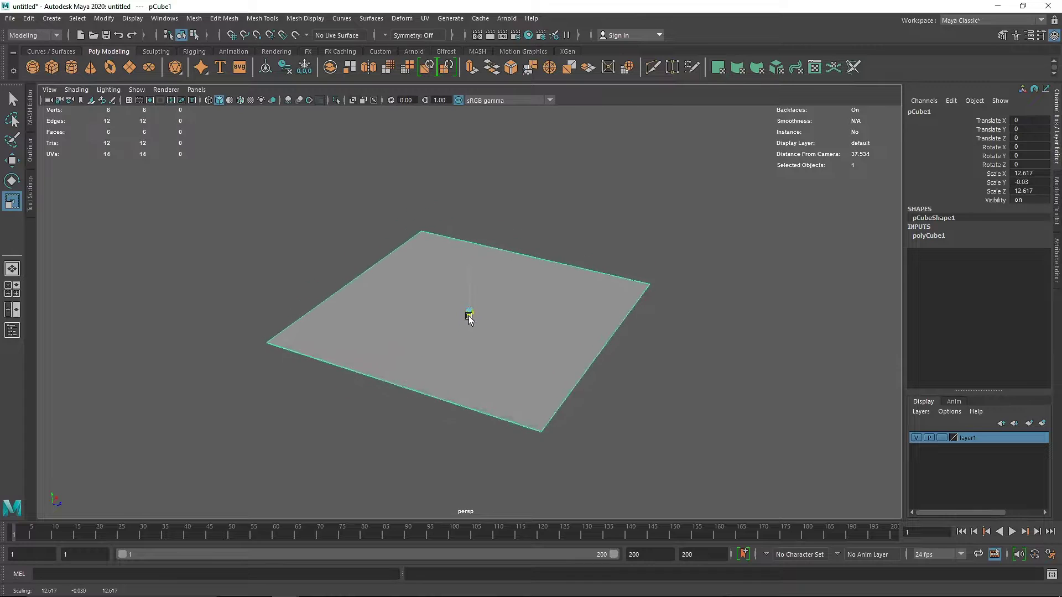
Increase the flat box's width, height and depth subdivisions to give it a dense, even grid
{"action": "left_click", "coordinate": [929, 236]}
{"action": "left_click_drag", "start_coordinate": [1017, 279], "coordinate": [1029, 279]}
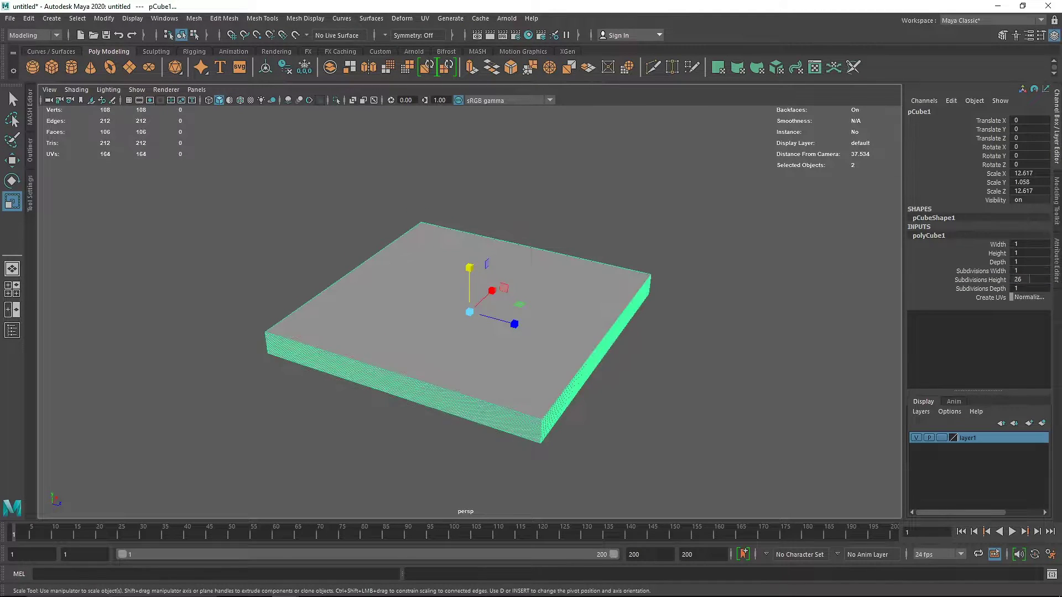
{"action": "type", "text": "21"}
{"action": "key", "text": "Return"}
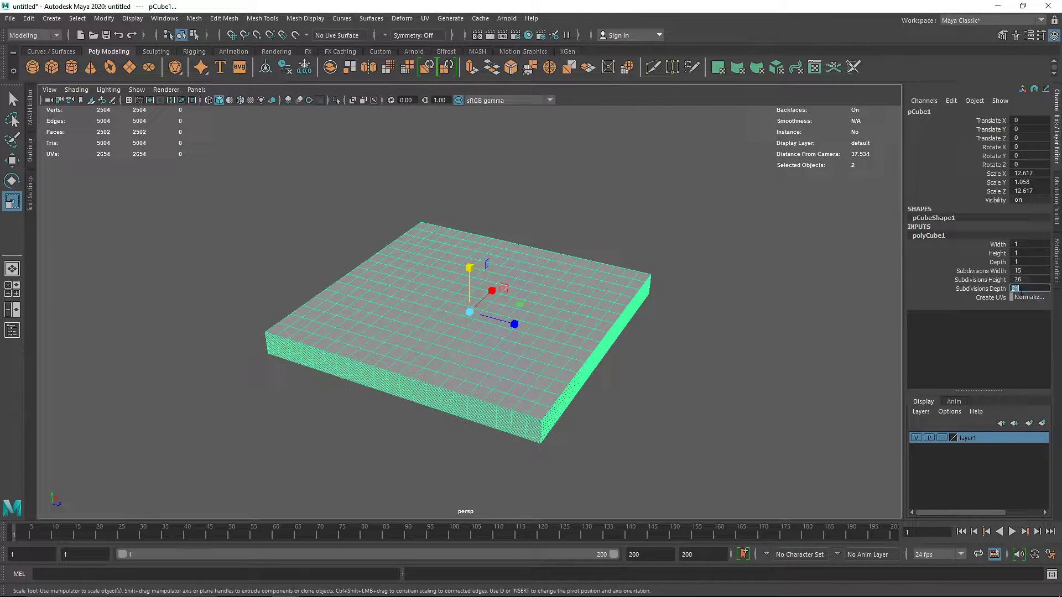
{"action": "key", "text": "Return"}
{"action": "left_click", "coordinate": [699, 367]}
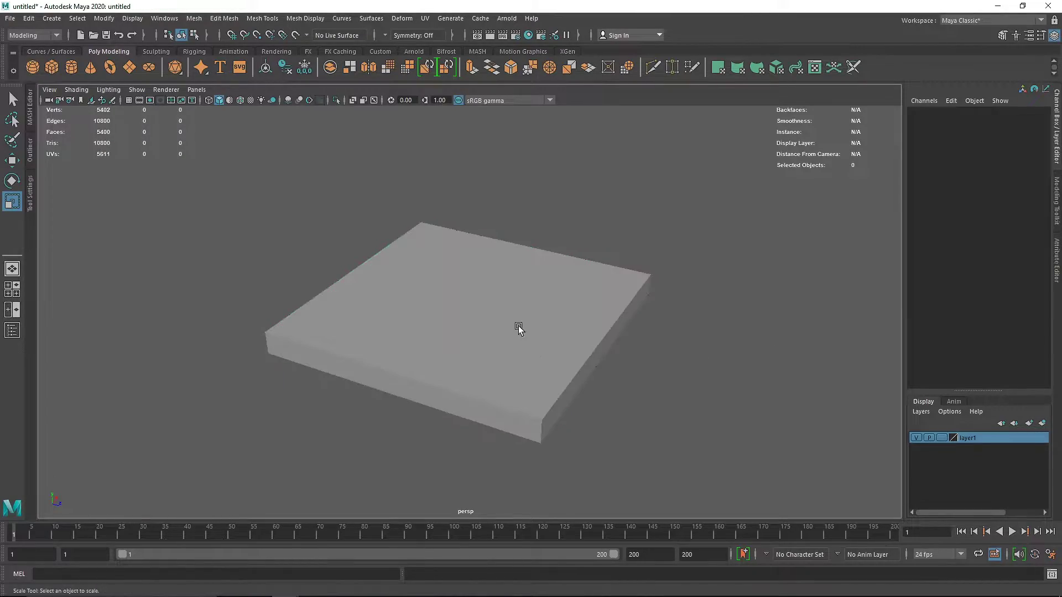
Select the subdivided flat box and add a lattice deformer to it
{"action": "left_click", "coordinate": [517, 328]}
{"action": "scroll", "coordinate": [531, 361], "scroll_direction": "up", "scroll_amount": 5}
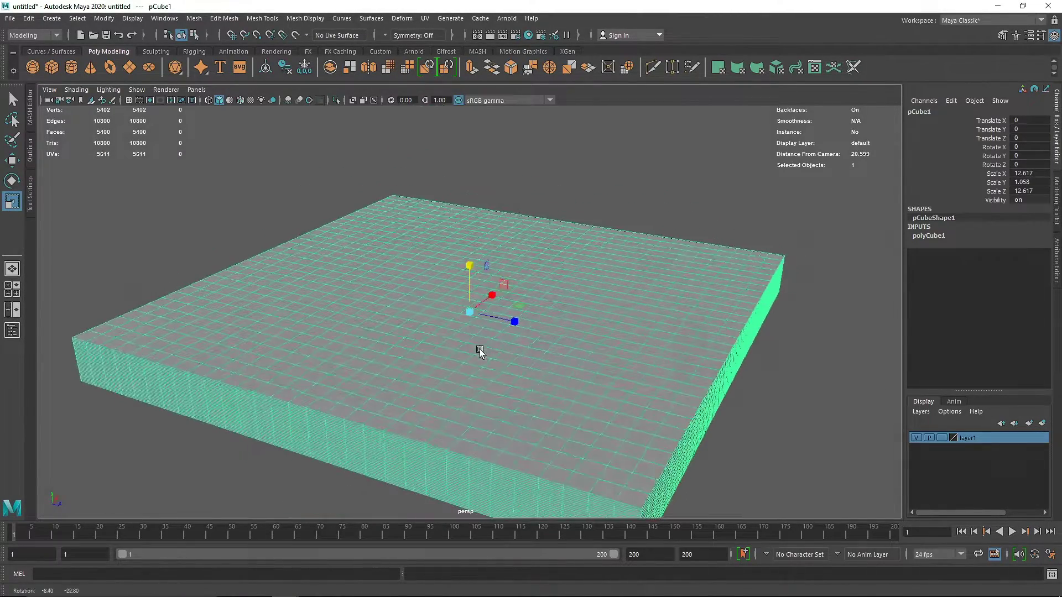
{"action": "left_click", "coordinate": [402, 18]}
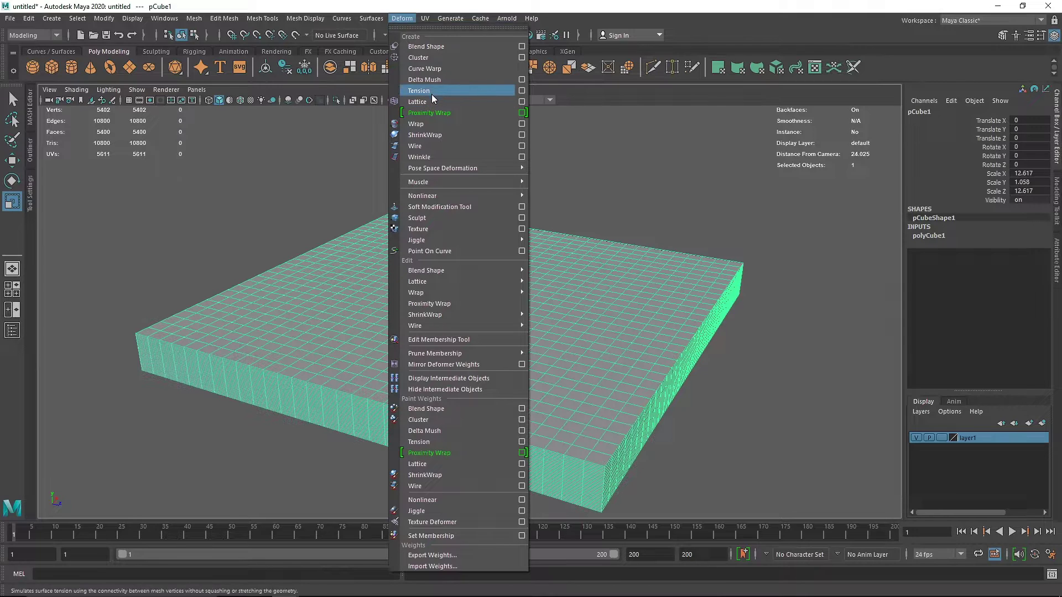
{"action": "left_click", "coordinate": [433, 104]}
{"action": "left_click_drag", "start_coordinate": [561, 283], "coordinate": [599, 321], "text": "alt"}
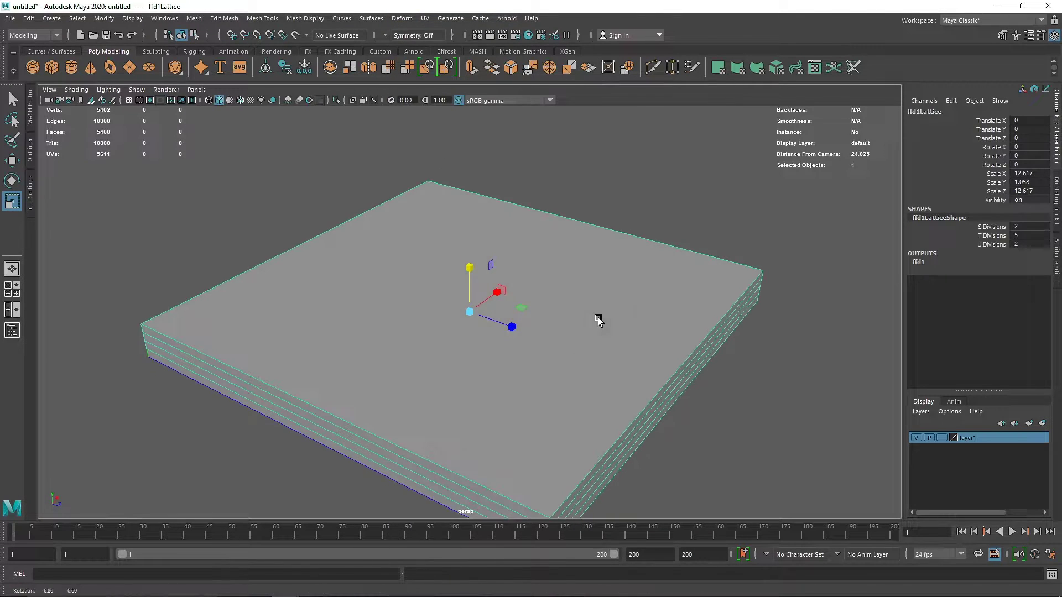
Set the box lattice's divisions to S 30, T 20 and U 30
{"action": "left_click", "coordinate": [1027, 237]}
{"action": "type", "text": "110"}
{"action": "key", "text": "Return"}
{"action": "left_click_drag", "start_coordinate": [1020, 235], "coordinate": [1017, 236], "text": "ctrl"}
{"action": "left_click", "coordinate": [1030, 236]}
{"action": "type", "text": "2"}
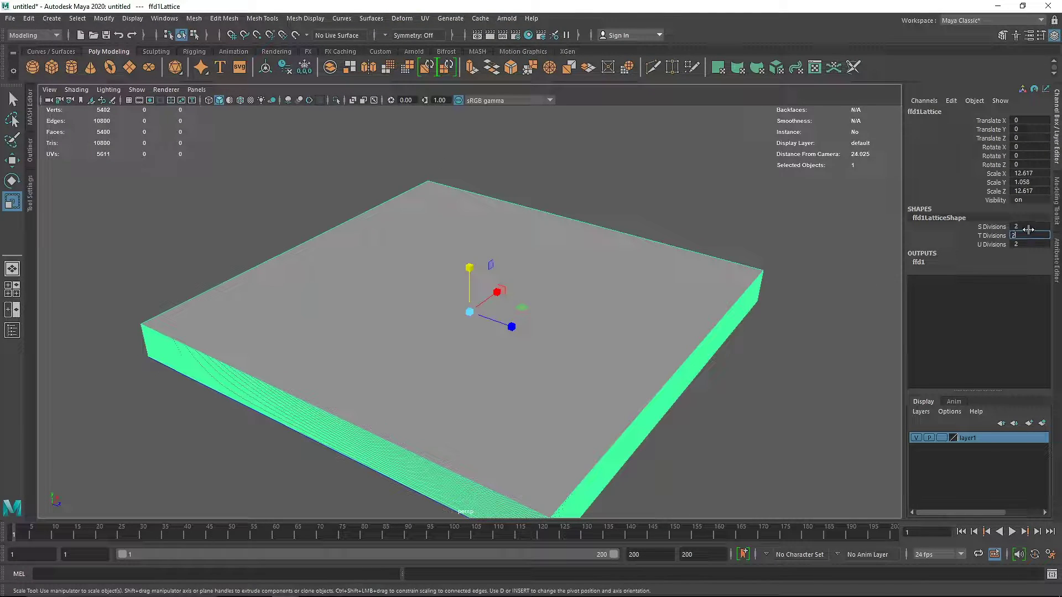
{"action": "type", "text": "0"}
{"action": "left_click", "coordinate": [1026, 226]}
{"action": "left_click", "coordinate": [1023, 244]}
{"action": "type", "text": "20"}
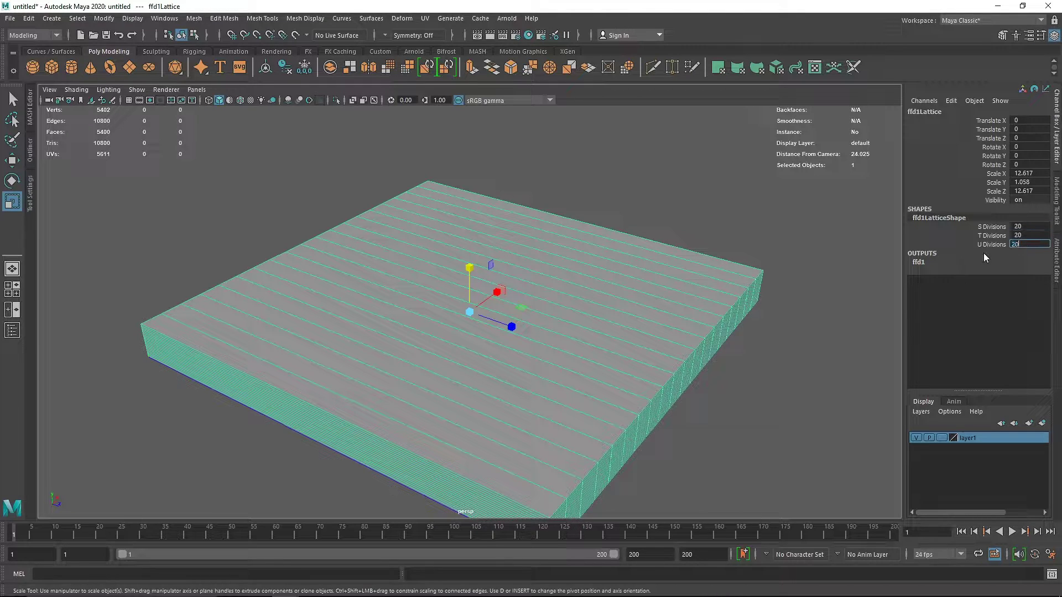
{"action": "key", "text": "Return"}
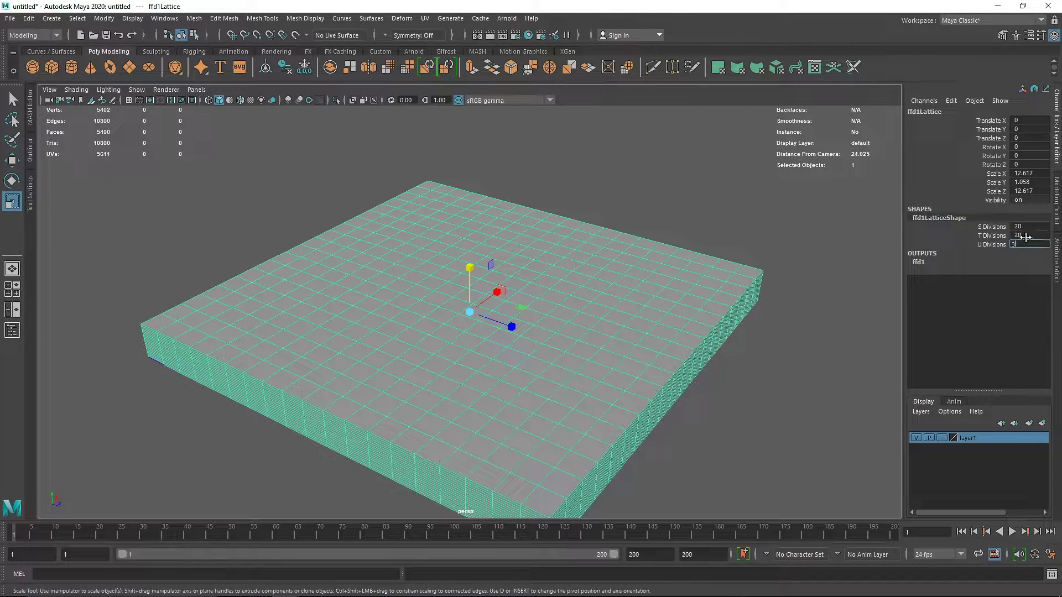
{"action": "left_click", "coordinate": [758, 325]}
{"action": "left_click", "coordinate": [535, 317]}
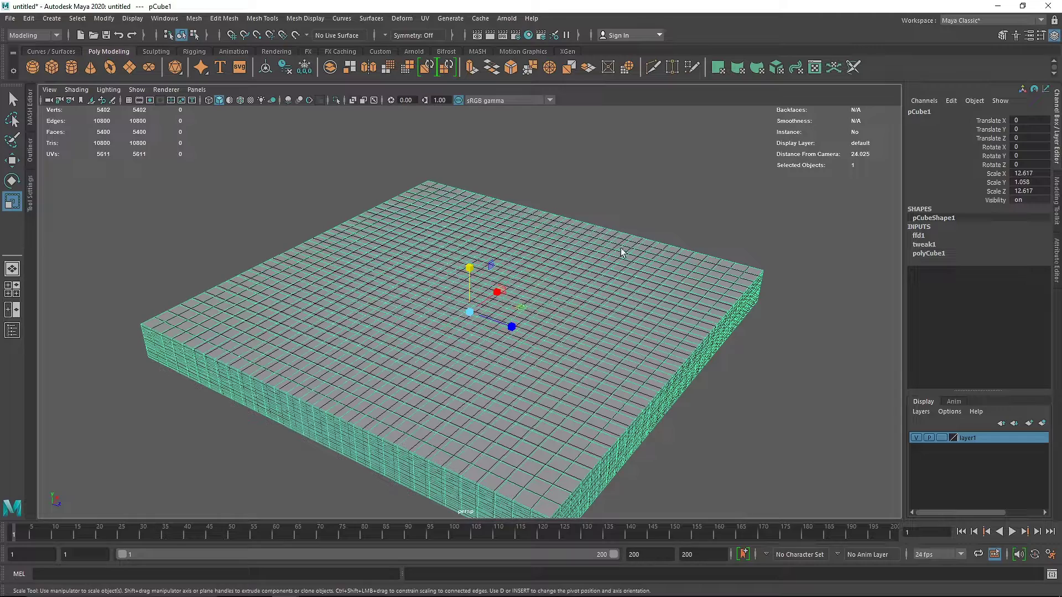
{"action": "right_click_drag", "start_coordinate": [795, 232], "coordinate": [685, 178]}
{"action": "mouse_move", "coordinate": [673, 265]}
{"action": "right_mouse_down"}
{"action": "mouse_move", "coordinate": [756, 186]}
{"action": "mouse_move", "coordinate": [687, 260]}
{"action": "right_mouse_up"}
Show the Outliner, select ffd1Lattice in it and switch the lattice to point editing
{"action": "left_click", "coordinate": [30, 104]}
{"action": "left_click", "coordinate": [12, 331]}
{"action": "left_click", "coordinate": [90, 182]}
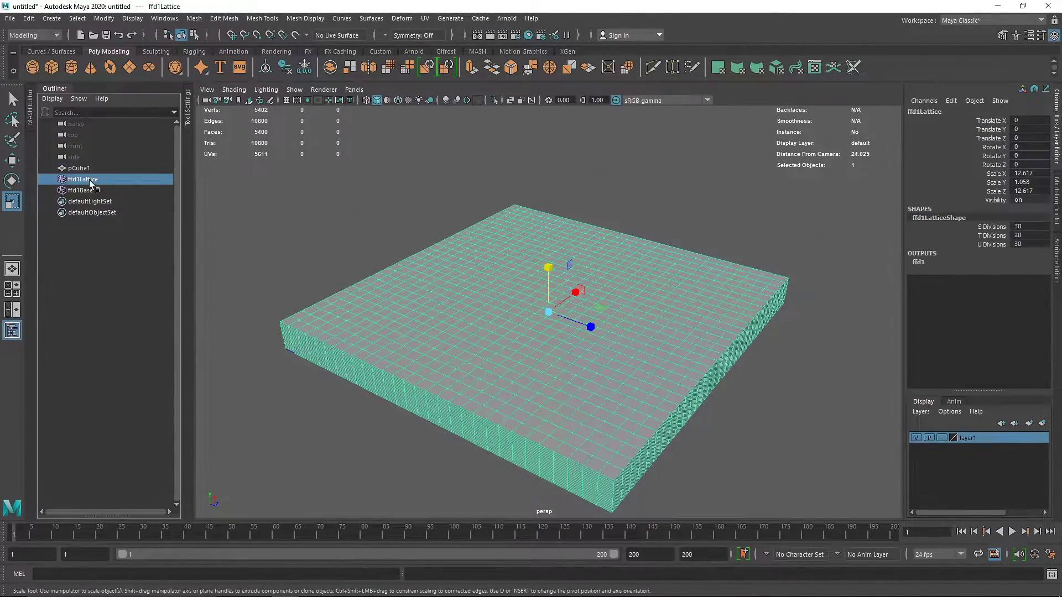
{"action": "right_click_drag", "start_coordinate": [219, 184], "coordinate": [258, 200]}
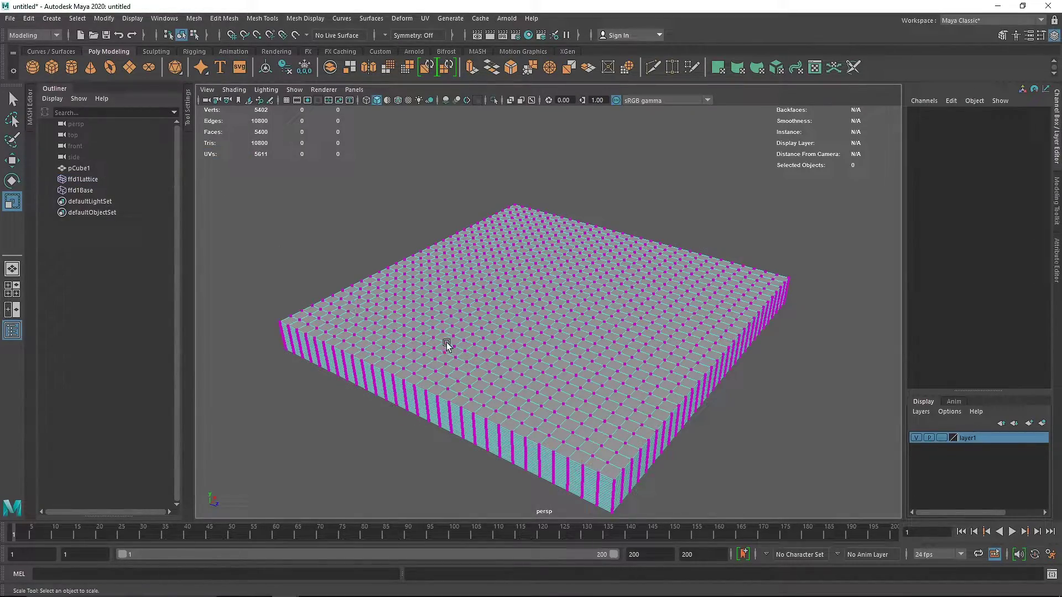
Select a group of lattice points near the front of the slab and raise them into a hill with soft selection
{"action": "right_click_drag", "start_coordinate": [447, 346], "coordinate": [542, 402], "text": "alt"}
{"action": "left_click_drag", "start_coordinate": [543, 403], "coordinate": [642, 449]}
{"action": "middle_click_drag", "start_coordinate": [642, 451], "coordinate": [615, 362], "text": "alt"}
{"action": "key", "text": "w"}
{"action": "left_click_drag", "start_coordinate": [573, 285], "coordinate": [577, 248]}
Adjust the soft selection falloff and raise two more point groups along the slab's far side into low hills
{"action": "middle_click_drag", "start_coordinate": [371, 244], "coordinate": [464, 289], "text": "alt"}
{"action": "left_click_drag", "start_coordinate": [465, 291], "coordinate": [515, 305]}
{"action": "key", "text": "b"}
{"action": "mouse_move", "coordinate": [517, 262]}
{"action": "left_mouse_down"}
{"action": "mouse_move", "coordinate": [508, 247]}
{"action": "mouse_move", "coordinate": [507, 259]}
{"action": "left_mouse_up"}
{"action": "left_click_drag", "start_coordinate": [406, 269], "coordinate": [415, 227]}
{"action": "left_click", "coordinate": [563, 180]}
{"action": "left_click_drag", "start_coordinate": [563, 180], "coordinate": [559, 158]}
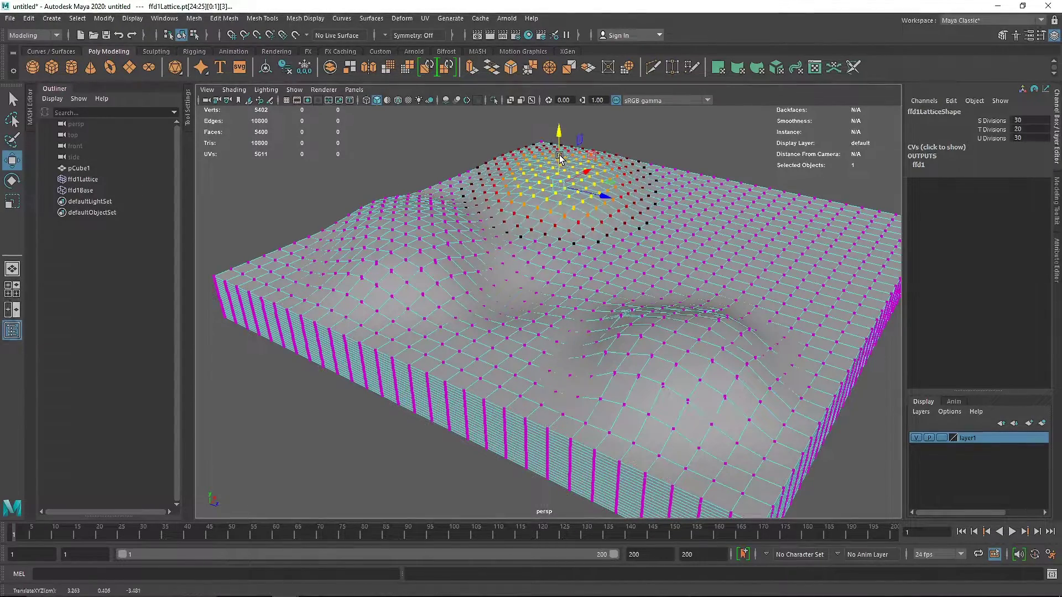
Push soft-selected lattice points in the middle of the slab downward to form a valley between the hills
{"action": "left_click_drag", "start_coordinate": [670, 230], "coordinate": [687, 247]}
{"action": "left_click_drag", "start_coordinate": [676, 199], "coordinate": [675, 214]}
{"action": "left_click_drag", "start_coordinate": [631, 271], "coordinate": [636, 262]}
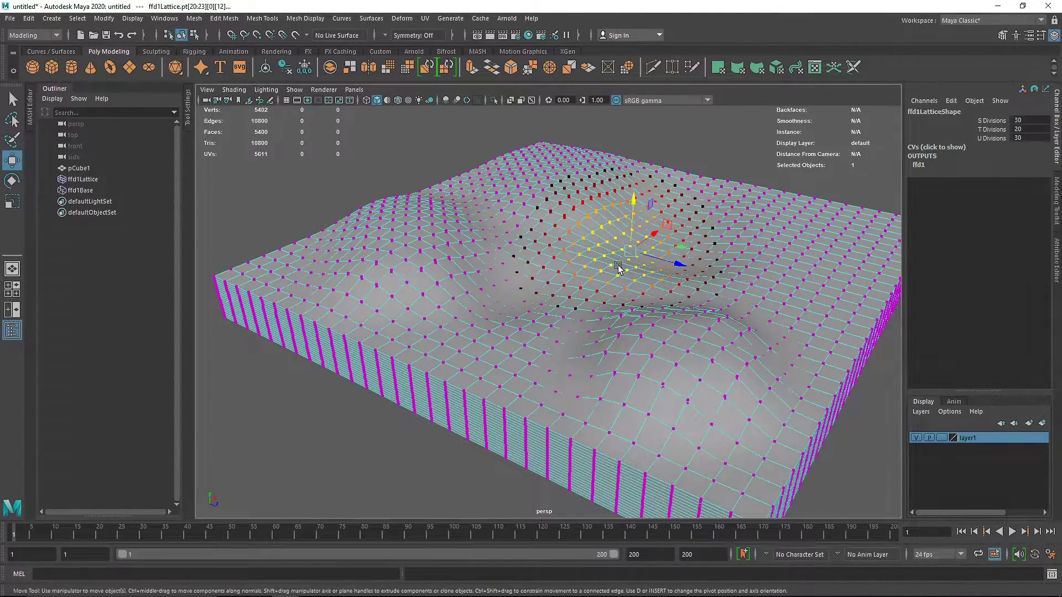
{"action": "left_click_drag", "start_coordinate": [634, 211], "coordinate": [633, 228]}
{"action": "middle_click_drag", "start_coordinate": [738, 265], "coordinate": [635, 283], "text": "alt"}
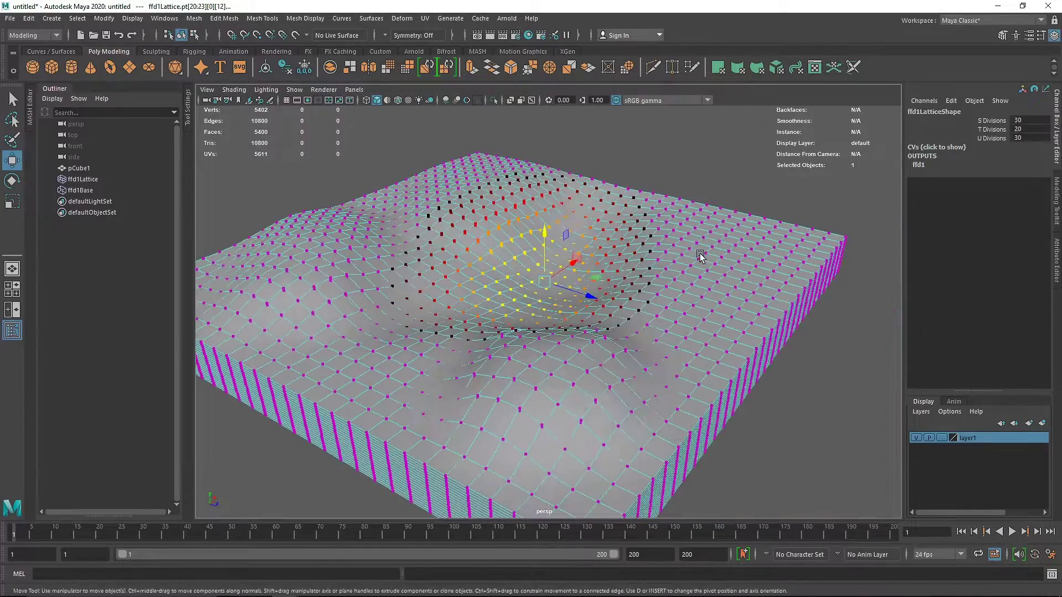
Select lattice points near the slab's undeformed corner and raise them into a tall hill
{"action": "left_click_drag", "start_coordinate": [700, 254], "coordinate": [710, 266]}
{"action": "left_click_drag", "start_coordinate": [706, 213], "coordinate": [710, 175]}
{"action": "left_click_drag", "start_coordinate": [710, 183], "coordinate": [636, 235], "text": "alt"}
{"action": "left_click_drag", "start_coordinate": [634, 174], "coordinate": [637, 123]}
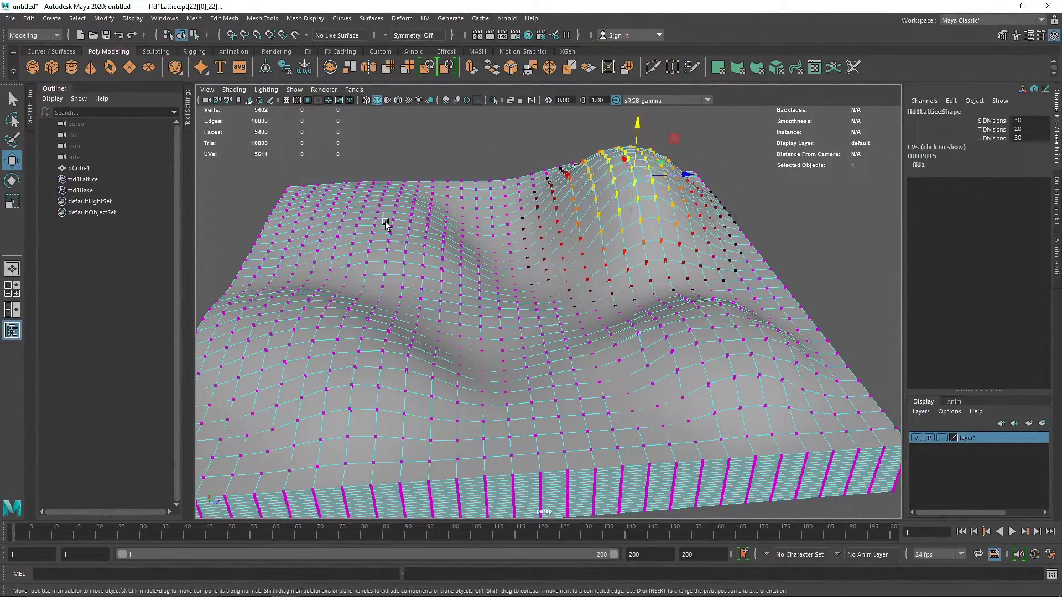
Raise lattice points on the opposite far side into another hill and reshape the soft-selected points beside it
{"action": "left_click_drag", "start_coordinate": [385, 223], "coordinate": [410, 221], "text": "alt"}
{"action": "left_click_drag", "start_coordinate": [427, 210], "coordinate": [402, 135]}
{"action": "left_click_drag", "start_coordinate": [447, 228], "coordinate": [452, 286], "text": "alt"}
{"action": "left_click_drag", "start_coordinate": [480, 339], "coordinate": [463, 301]}
{"action": "left_click_drag", "start_coordinate": [497, 355], "coordinate": [500, 358], "text": "alt"}
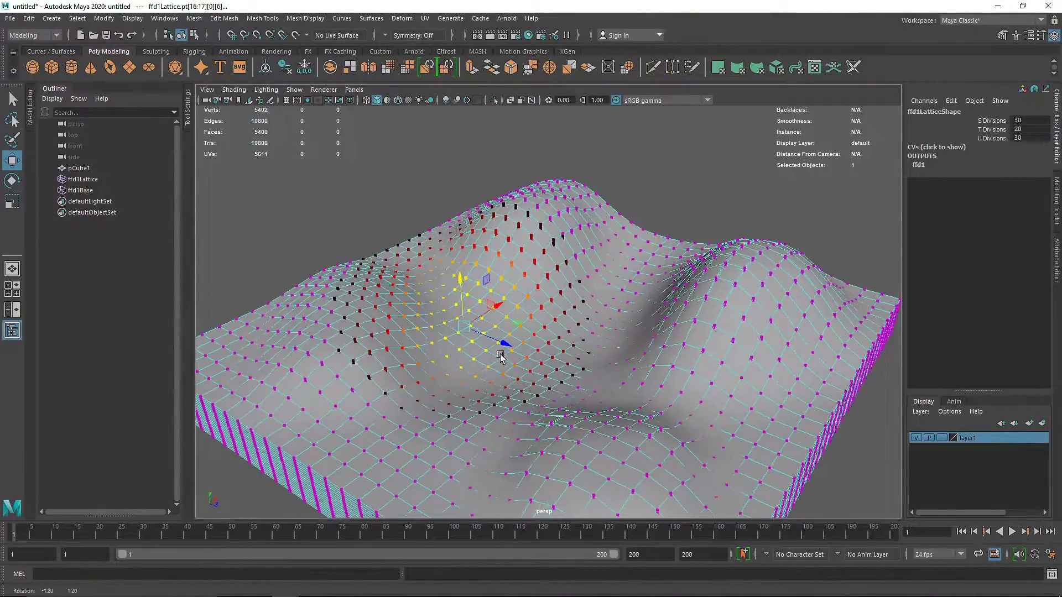
Select the lattice points of the front hill and raise them further to refine its shape
{"action": "left_click_drag", "start_coordinate": [496, 404], "coordinate": [705, 289]}
{"action": "middle_click_drag", "start_coordinate": [710, 305], "coordinate": [556, 375], "text": "alt"}
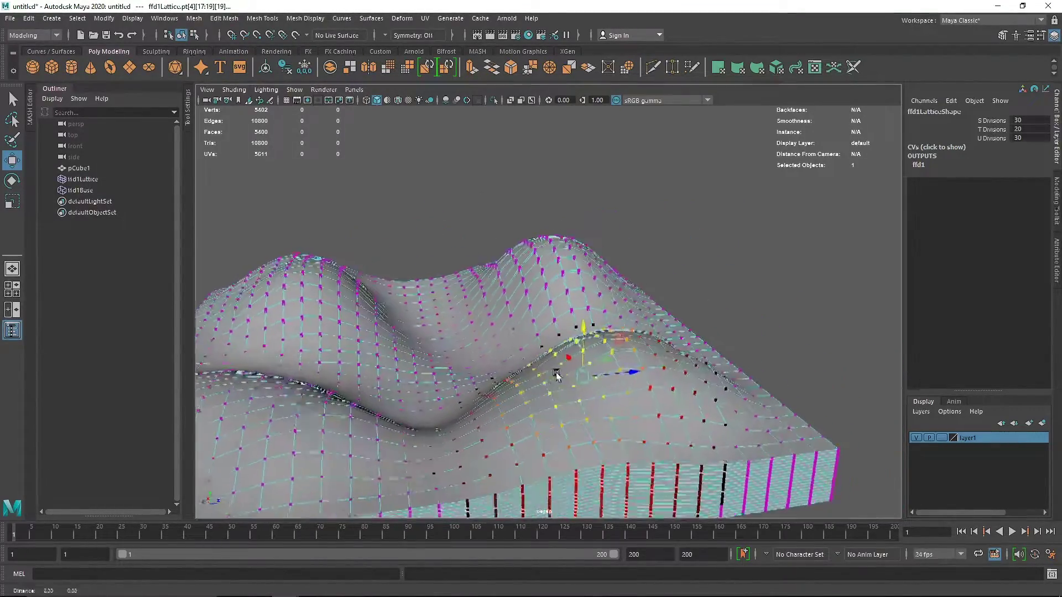
{"action": "left_click_drag", "start_coordinate": [652, 340], "coordinate": [635, 324]}
{"action": "left_click_drag", "start_coordinate": [625, 366], "coordinate": [564, 404], "text": "alt"}
{"action": "left_click_drag", "start_coordinate": [618, 341], "coordinate": [616, 330]}
{"action": "left_click_drag", "start_coordinate": [547, 356], "coordinate": [540, 281], "text": "alt"}
Return the lattice to object mode, clear the selection and check the terrain shape
{"action": "right_click_drag", "start_coordinate": [540, 278], "coordinate": [592, 251]}
{"action": "left_click", "coordinate": [649, 237]}
{"action": "right_click_drag", "start_coordinate": [575, 320], "coordinate": [420, 353], "text": "alt"}
{"action": "left_click_drag", "start_coordinate": [420, 352], "coordinate": [417, 352], "text": "alt"}
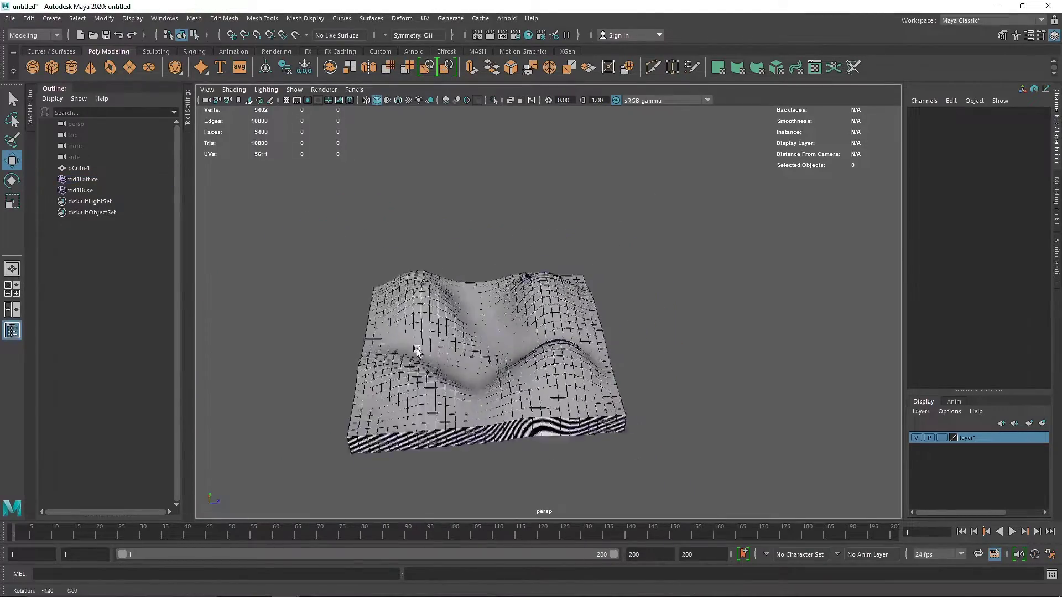
{"action": "scroll", "coordinate": [462, 386], "scroll_direction": "up", "scroll_amount": 10}
Select pCube1, center its pivot, delete its history and freeze its transformations
{"action": "left_click", "coordinate": [99, 179]}
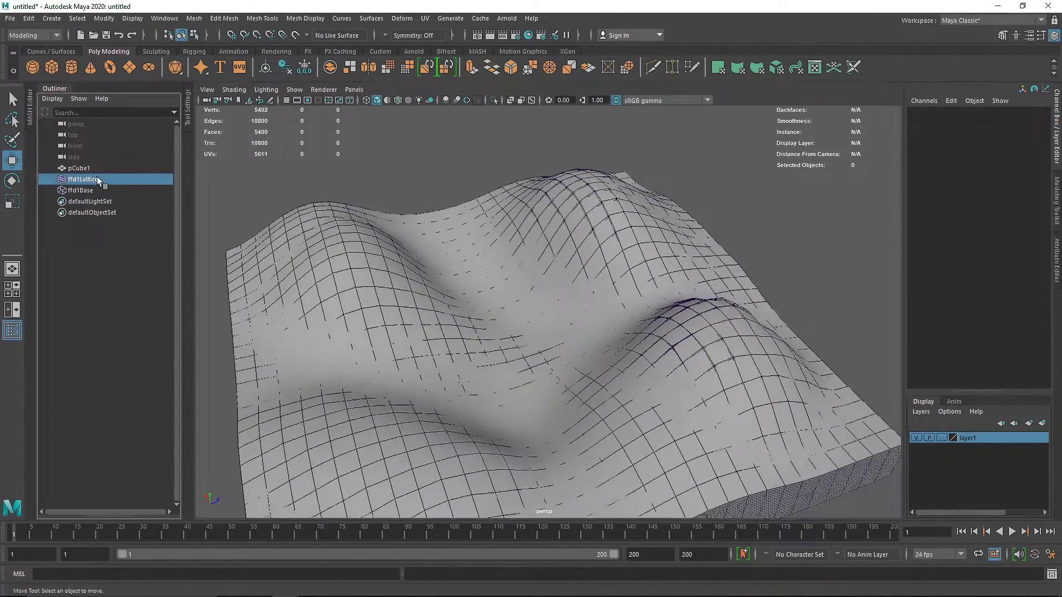
{"action": "left_click", "coordinate": [88, 189], "text": "ctrl"}
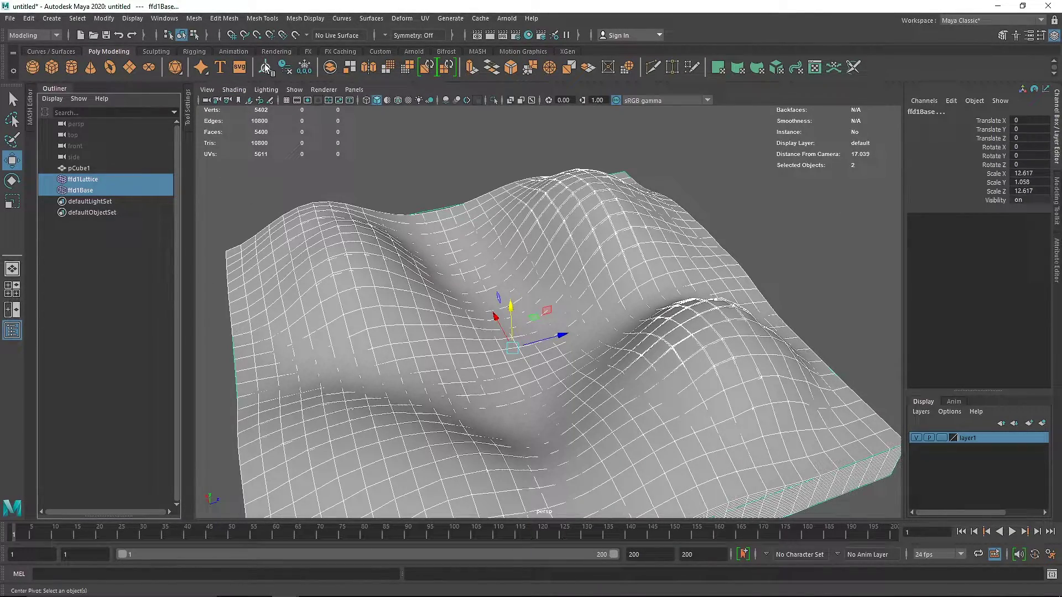
{"action": "left_click", "coordinate": [76, 168]}
{"action": "left_click", "coordinate": [267, 67]}
{"action": "left_click", "coordinate": [287, 68]}
{"action": "left_click", "coordinate": [305, 68]}
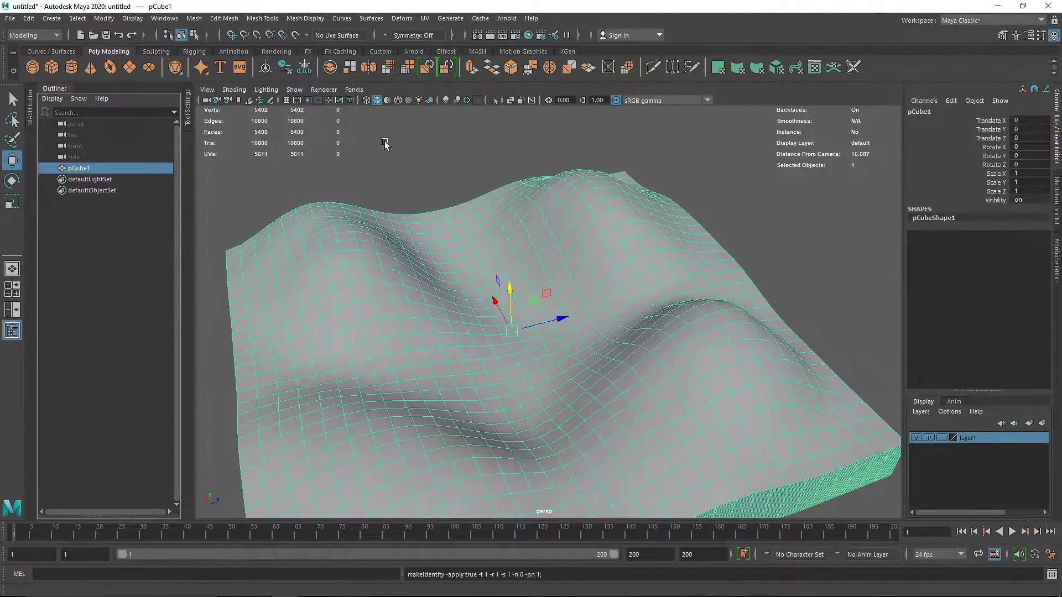
Close the Outliner, turn on smooth mesh preview for the terrain and view it from several angles
{"action": "left_click", "coordinate": [389, 150]}
{"action": "left_click", "coordinate": [54, 90]}
{"action": "left_click_drag", "start_coordinate": [319, 187], "coordinate": [467, 333], "text": "alt"}
{"action": "left_click", "coordinate": [534, 333]}
{"action": "key", "text": "3"}
{"action": "left_click", "coordinate": [561, 229]}
{"action": "middle_click_drag", "start_coordinate": [575, 279], "coordinate": [538, 273], "text": "alt"}
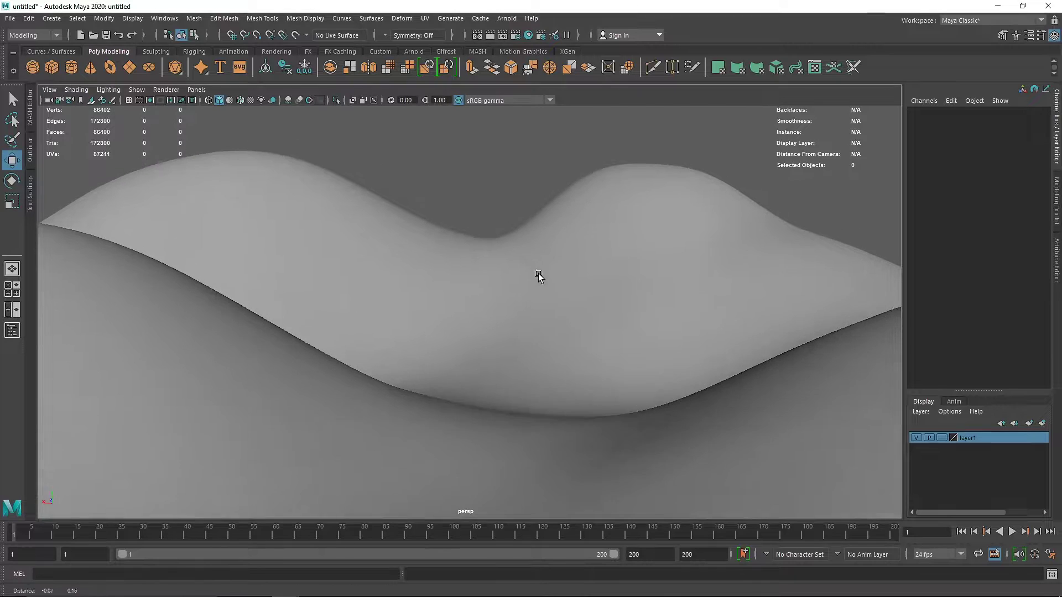
{"action": "mouse_move", "coordinate": [538, 273]}
{"action": "left_mouse_down", "text": "alt"}
{"action": "mouse_move", "coordinate": [527, 277]}
{"action": "mouse_move", "coordinate": [559, 285]}
{"action": "mouse_move", "coordinate": [481, 280]}
{"action": "mouse_move", "coordinate": [533, 289]}
{"action": "mouse_move", "coordinate": [498, 330]}
{"action": "mouse_move", "coordinate": [493, 284]}
{"action": "mouse_move", "coordinate": [569, 243]}
{"action": "mouse_move", "coordinate": [644, 362]}
{"action": "mouse_move", "coordinate": [523, 321]}
{"action": "left_mouse_up", "text": "alt"}
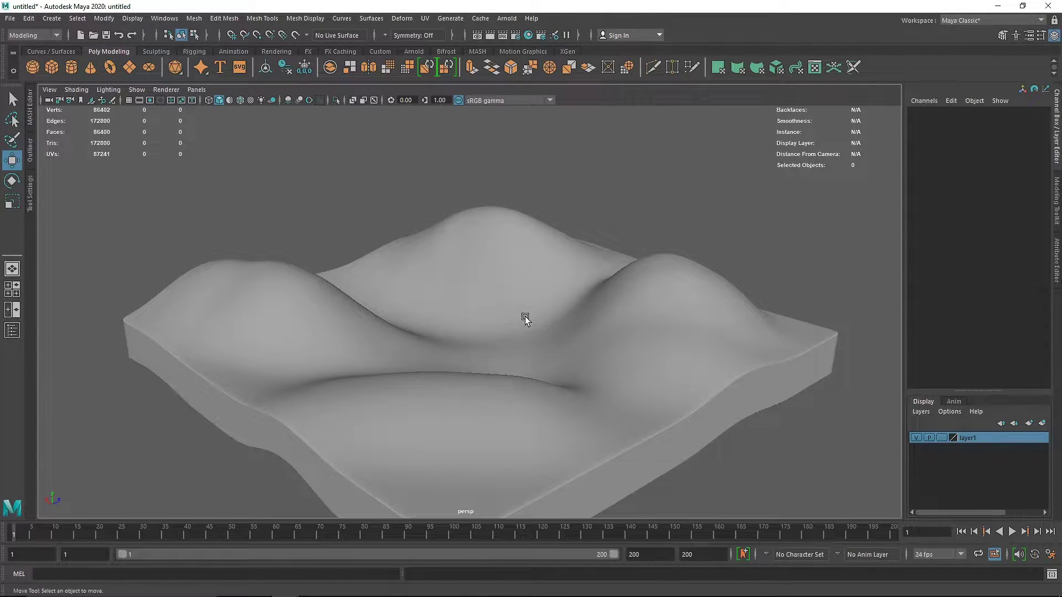